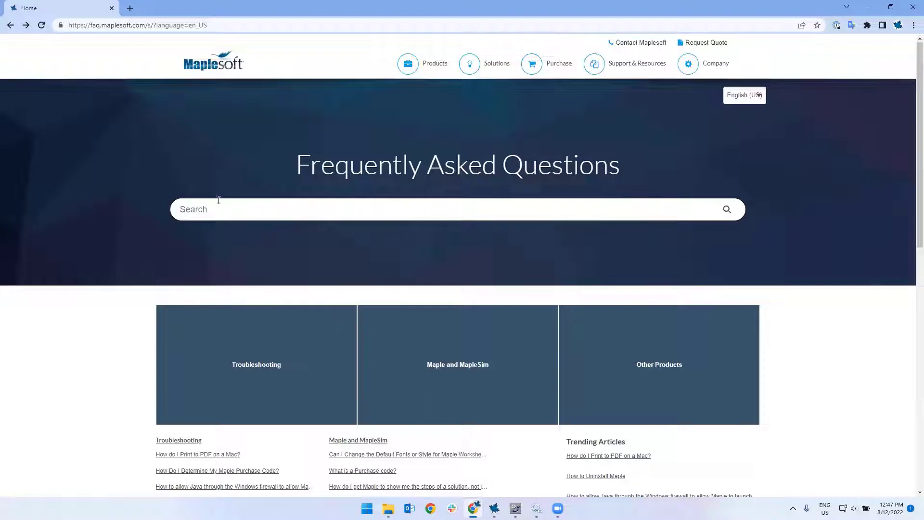
# Search the Maplesoft FAQ for "add new version" and read the article on adding a new version to a Maple License Server.
pyautogui.moveTo(90, 26); pyautogui.dragTo(142, 26)
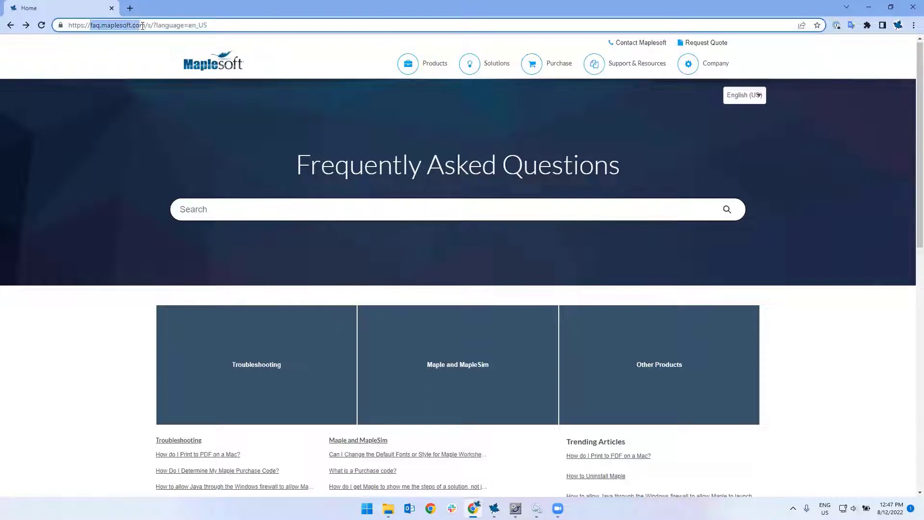
pyautogui.click(212, 208)
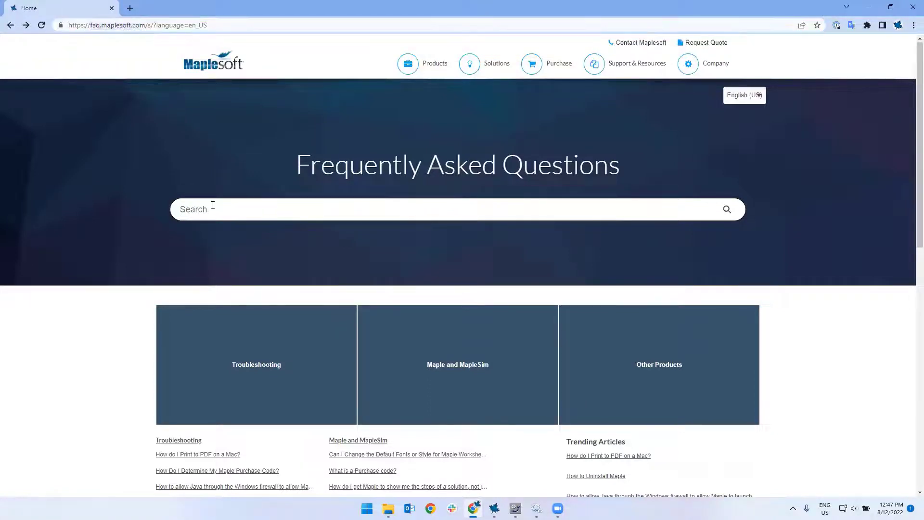
pyautogui.write('add new version')
pyautogui.press('Return')
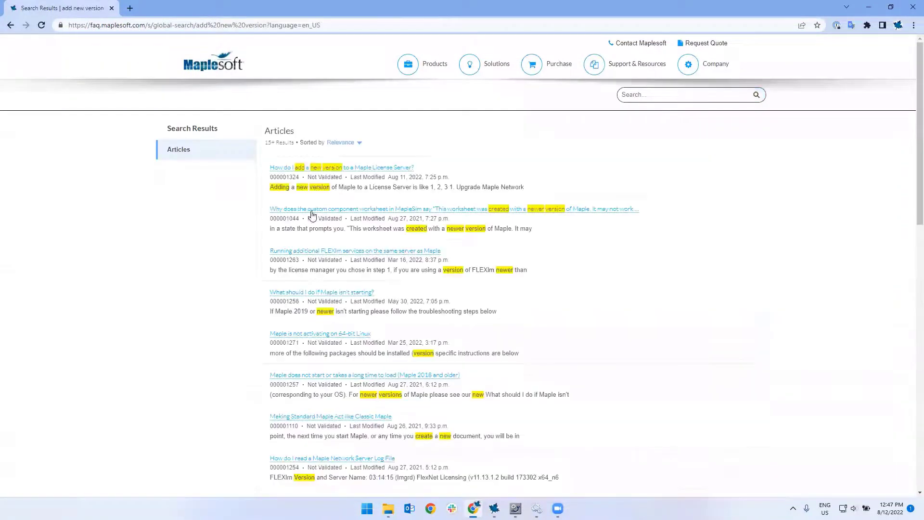
pyautogui.click(312, 168)
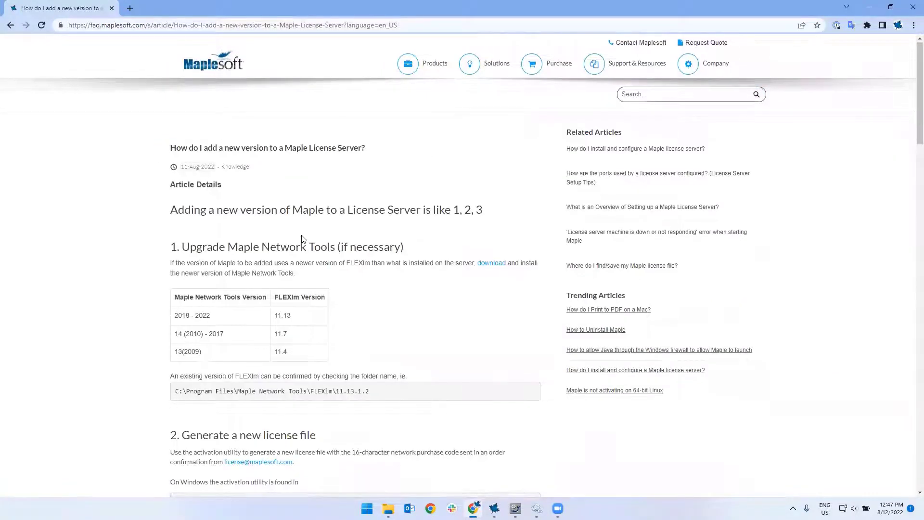
pyautogui.scroll(-12, 304, 240)
pyautogui.scroll(12, 302, 240)
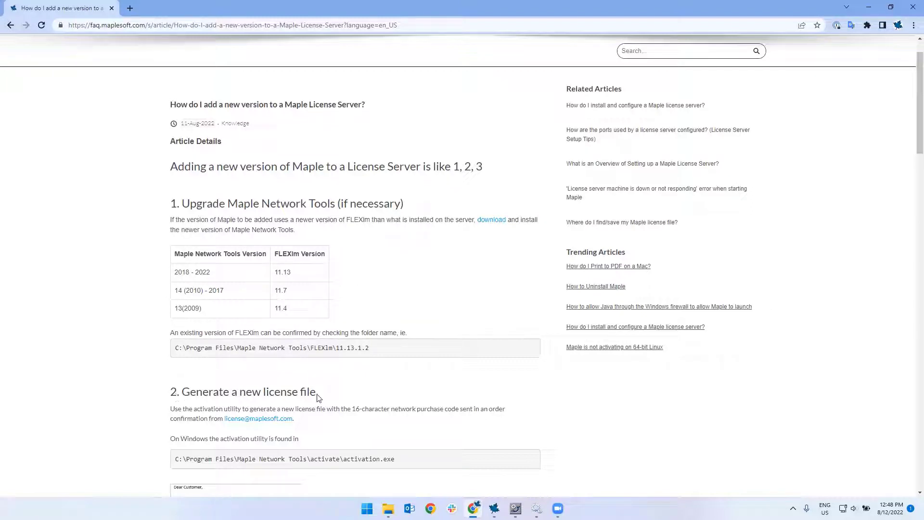
# Open the activate folder inside Maple Network Tools in File Explorer and run activation.exe, allowing it to make changes.
pyautogui.moveTo(388, 507)
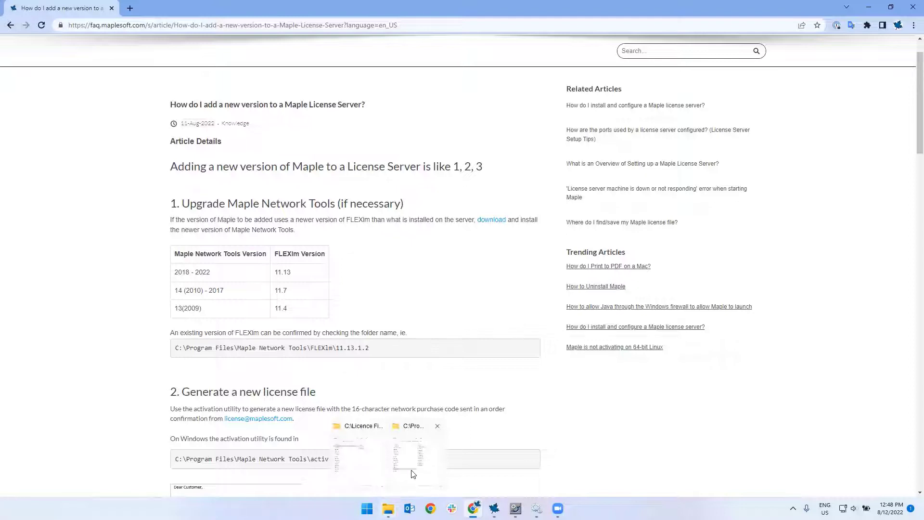
pyautogui.click(411, 472)
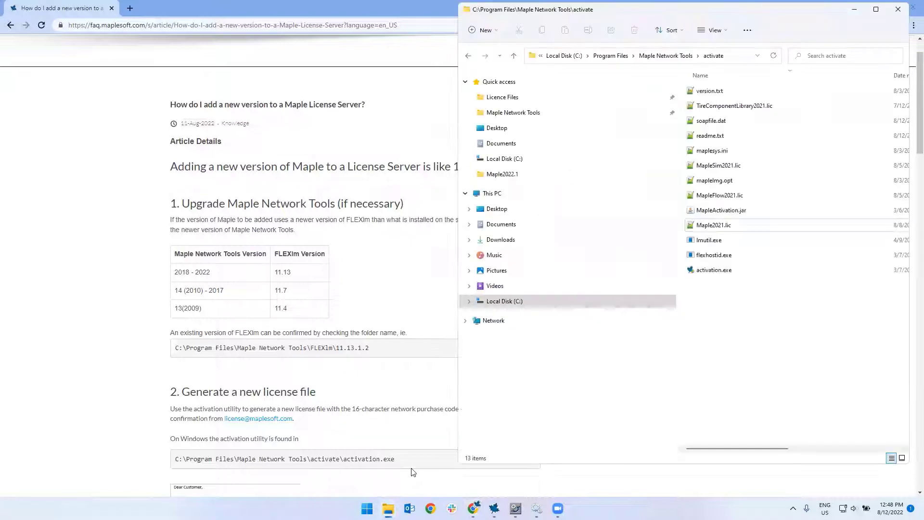
pyautogui.click(526, 114)
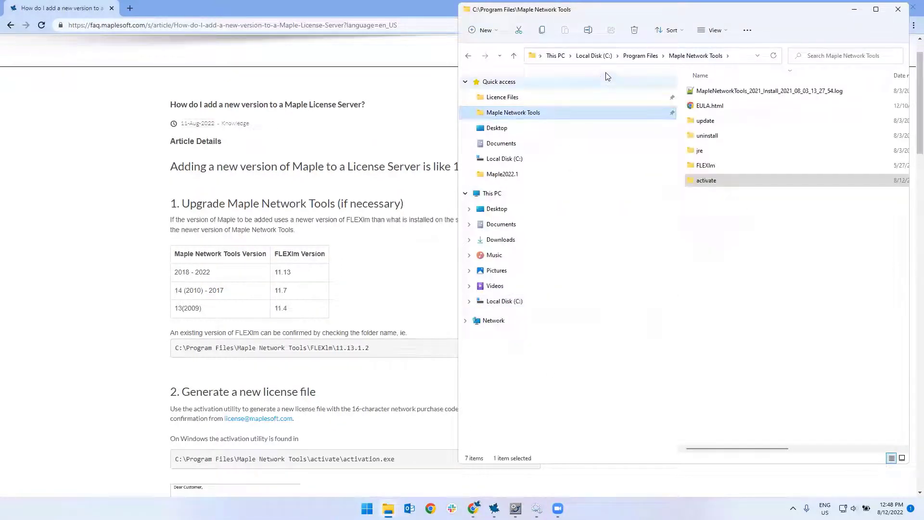
pyautogui.click(743, 59)
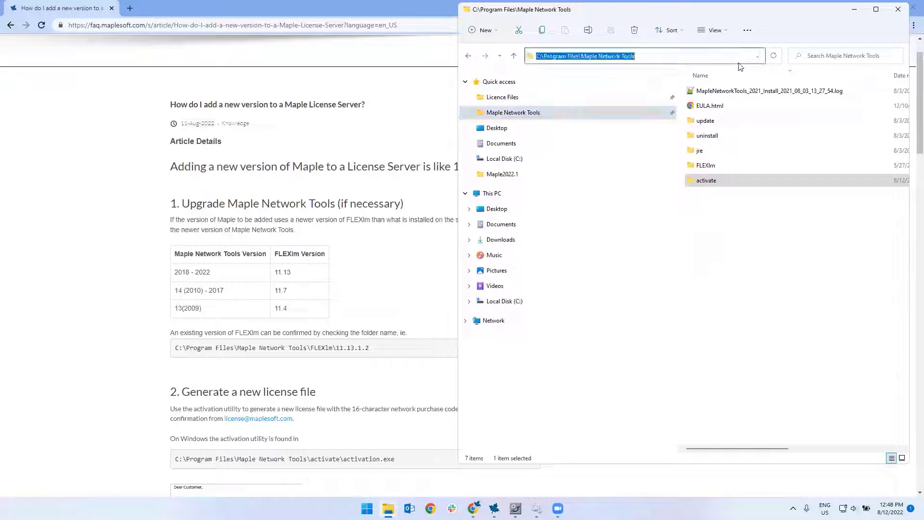
pyautogui.doubleClick(693, 181)
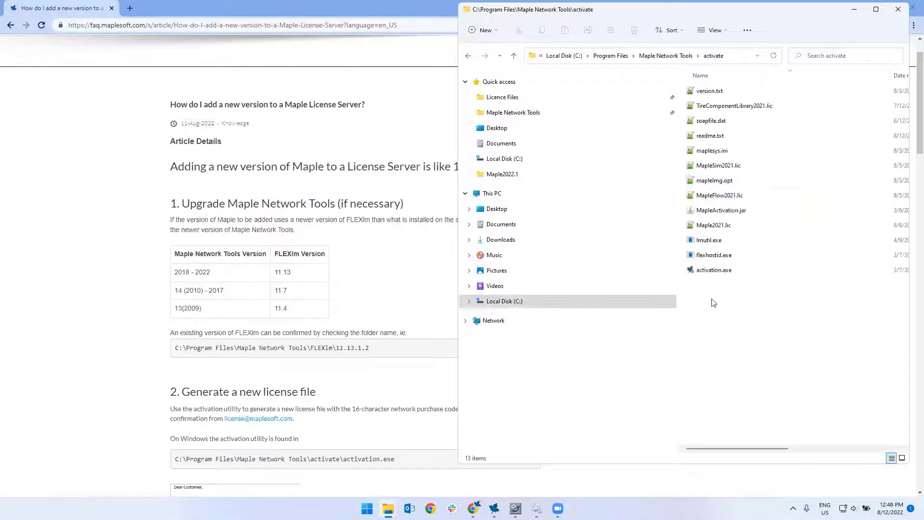
pyautogui.click(701, 271)
pyautogui.doubleClick(702, 272)
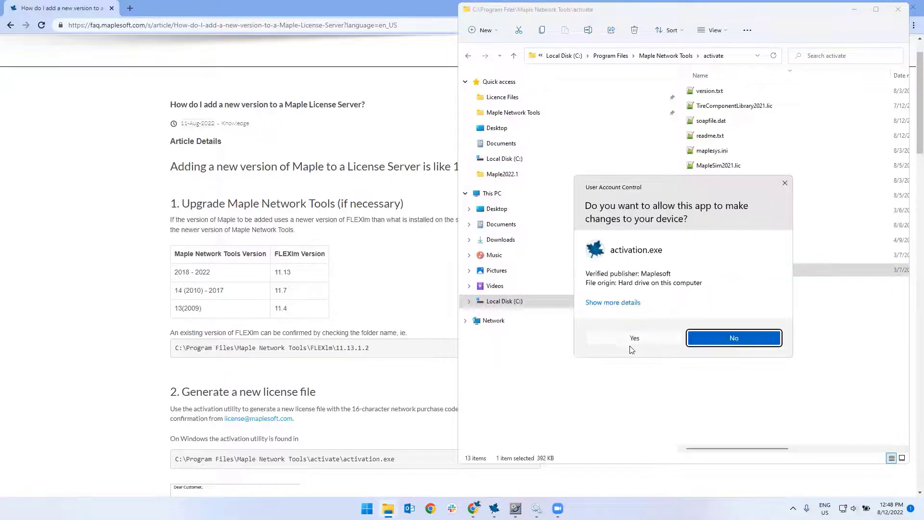
pyautogui.click(630, 338)
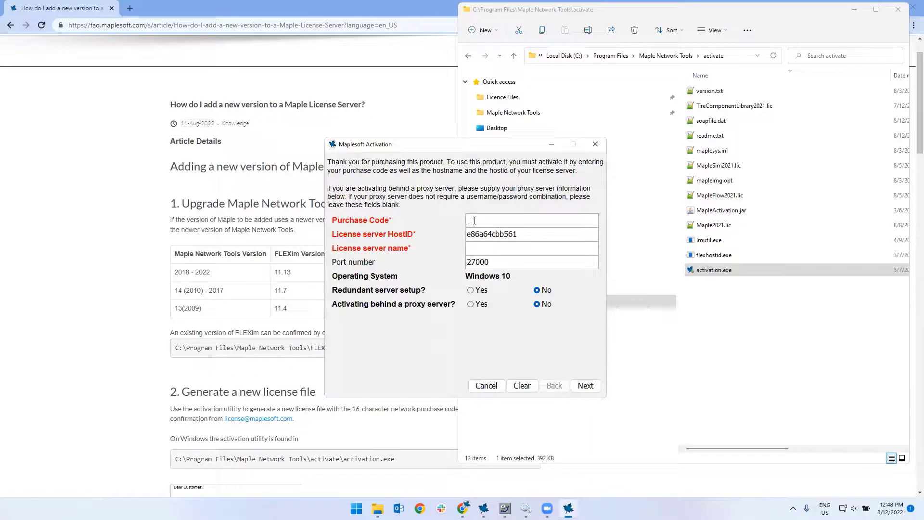
# Paste the purchase code into the Maplesoft Activation form and check the license server HostID.
pyautogui.rightClick(476, 219)
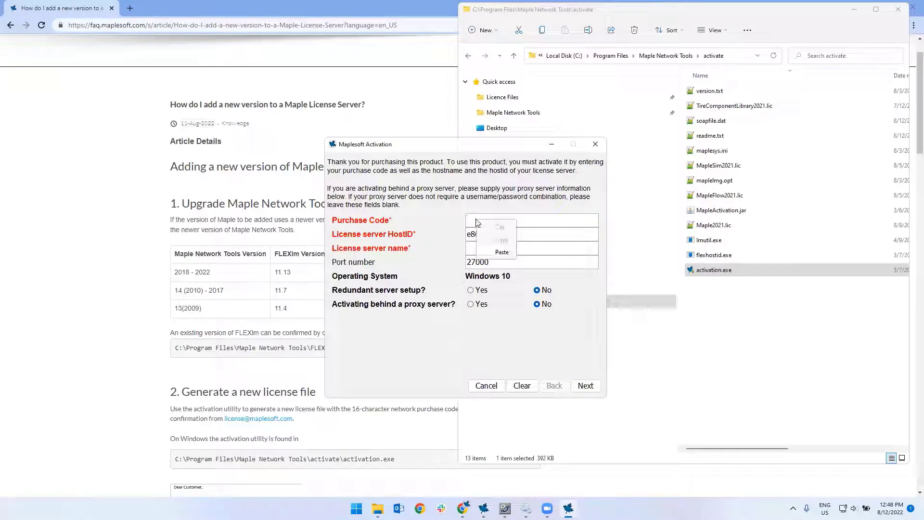
pyautogui.click(502, 254)
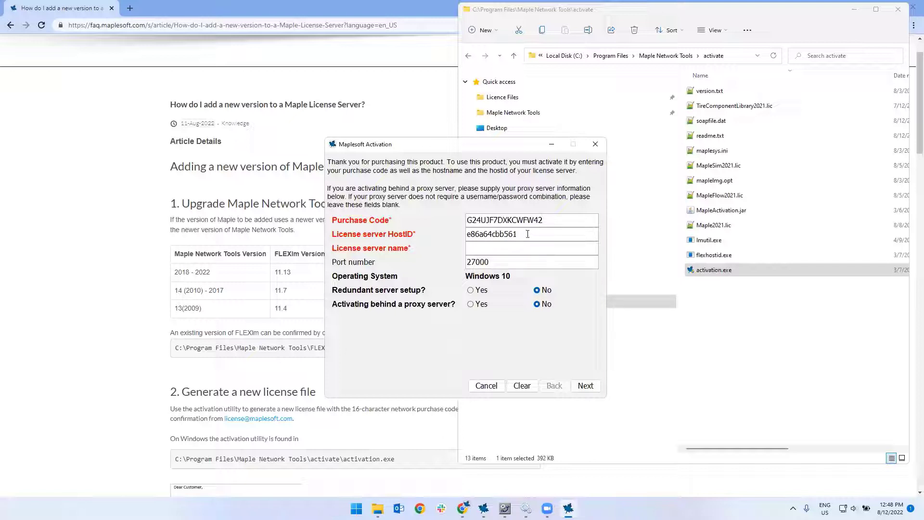
pyautogui.moveTo(531, 234); pyautogui.dragTo(466, 234)
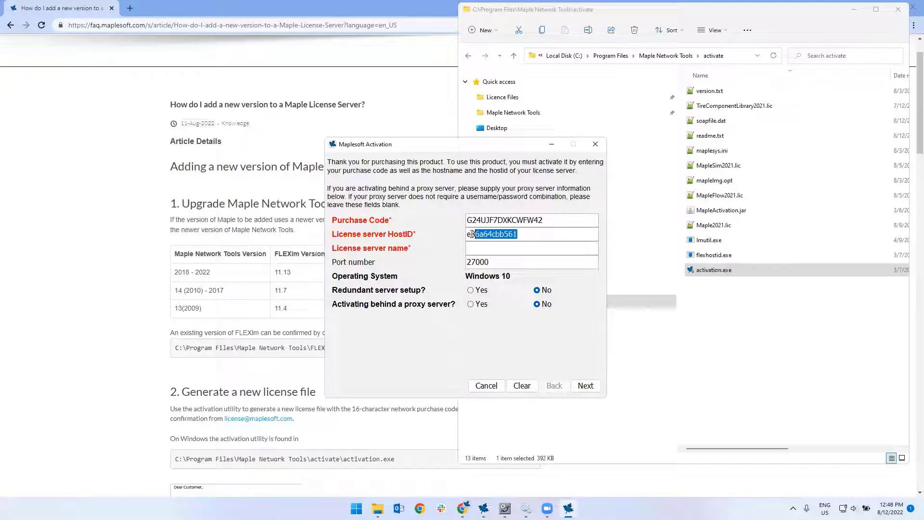
# Copy the computer's device name from the About page of the Windows system settings.
pyautogui.click(493, 248)
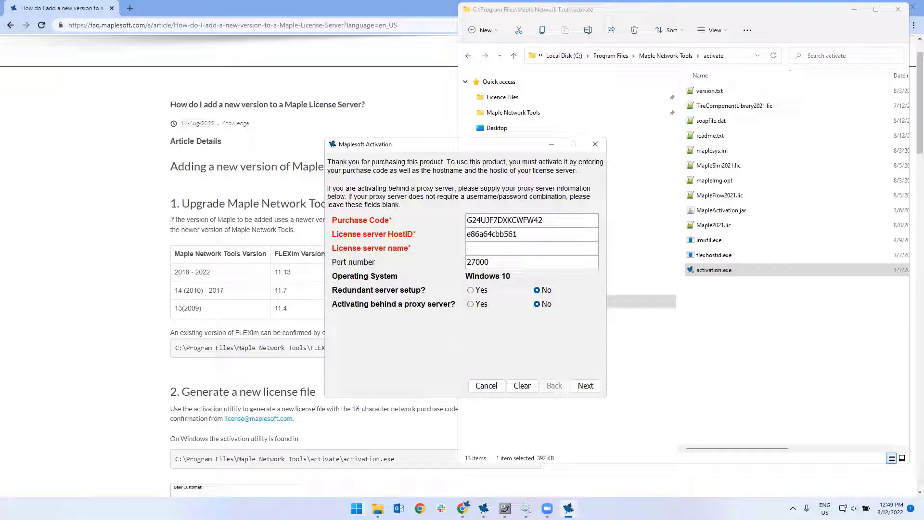
pyautogui.click(356, 508)
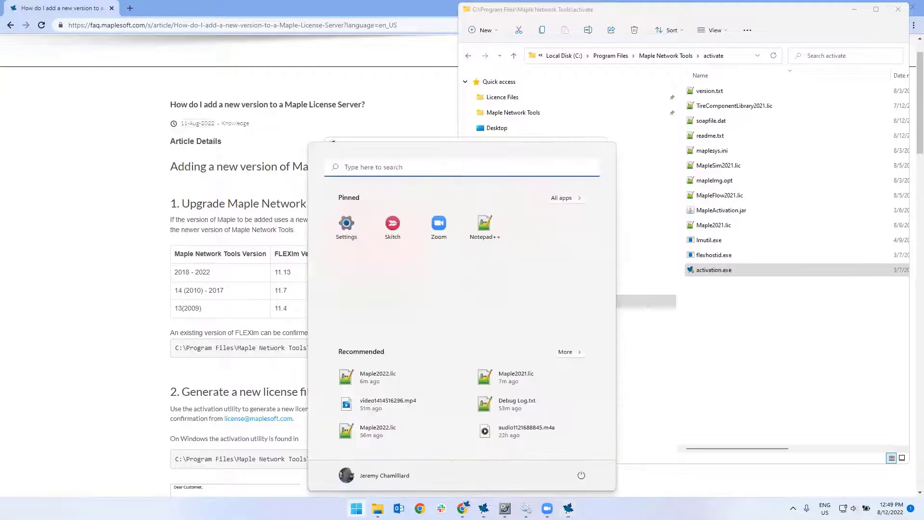
pyautogui.click(347, 226)
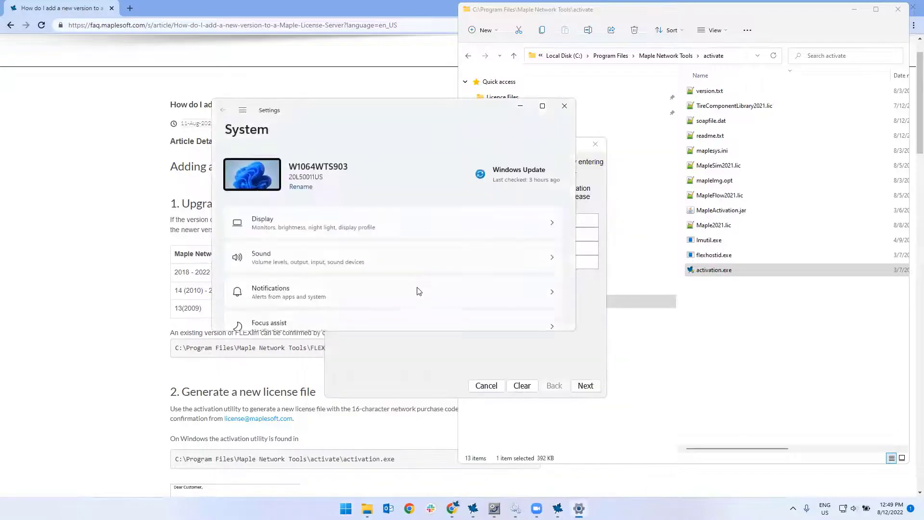
pyautogui.scroll(-8, 418, 276)
pyautogui.click(310, 313)
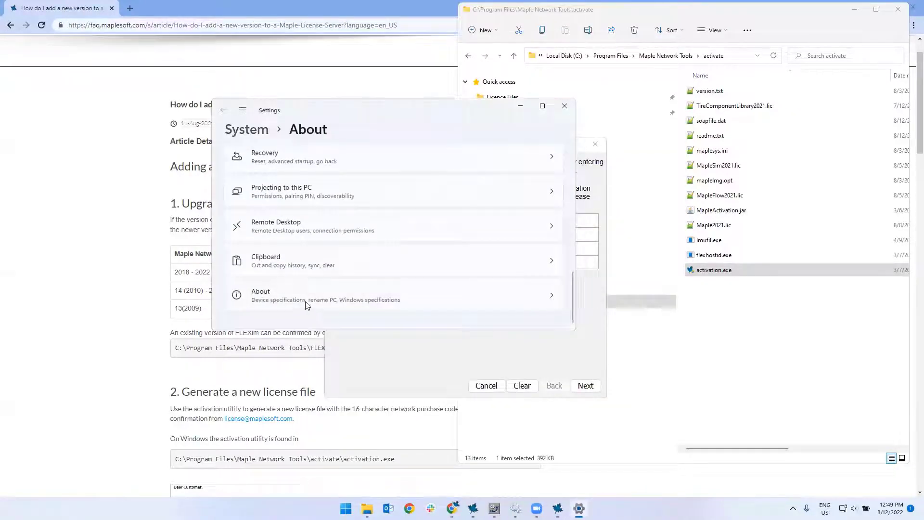
pyautogui.moveTo(315, 222); pyautogui.dragTo(359, 223)
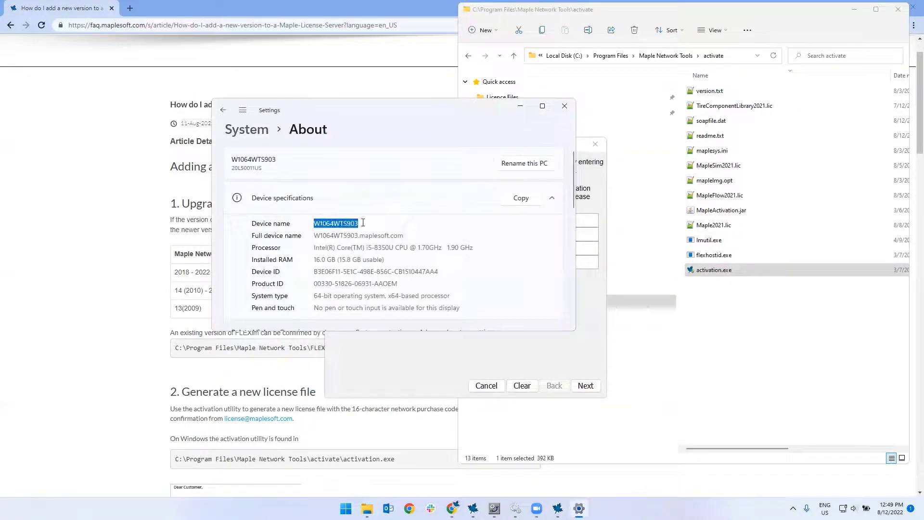
pyautogui.rightClick(354, 222)
pyautogui.click(375, 233)
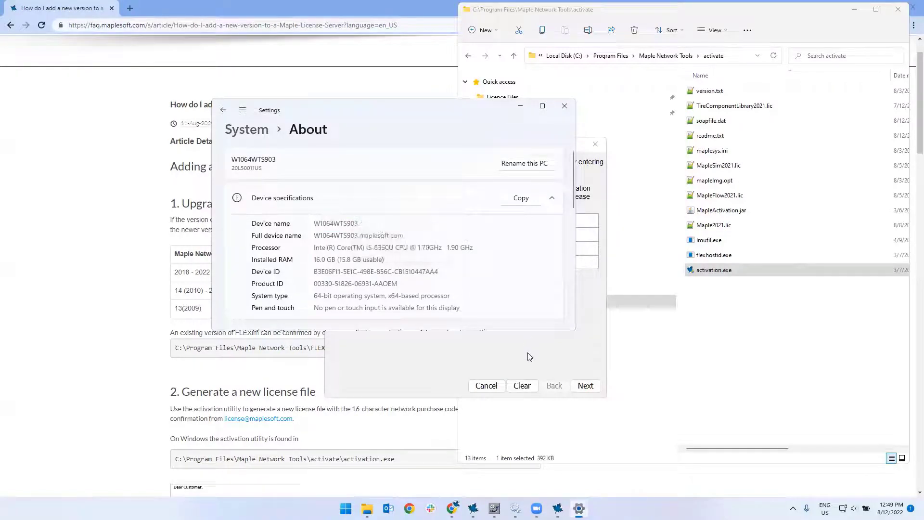
# Paste the device name as the license server name in the activation form and continue to the registration details.
pyautogui.click(527, 356)
pyautogui.rightClick(474, 245)
pyautogui.click(510, 277)
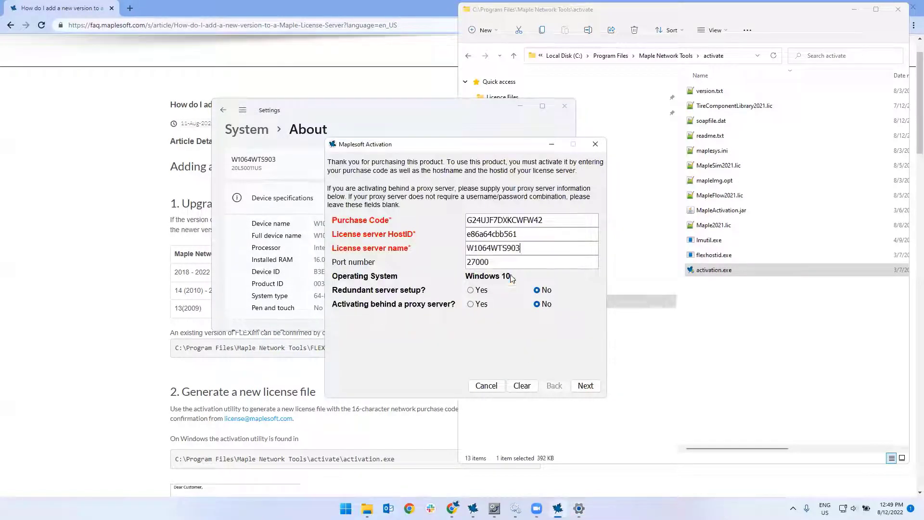
pyautogui.click(578, 386)
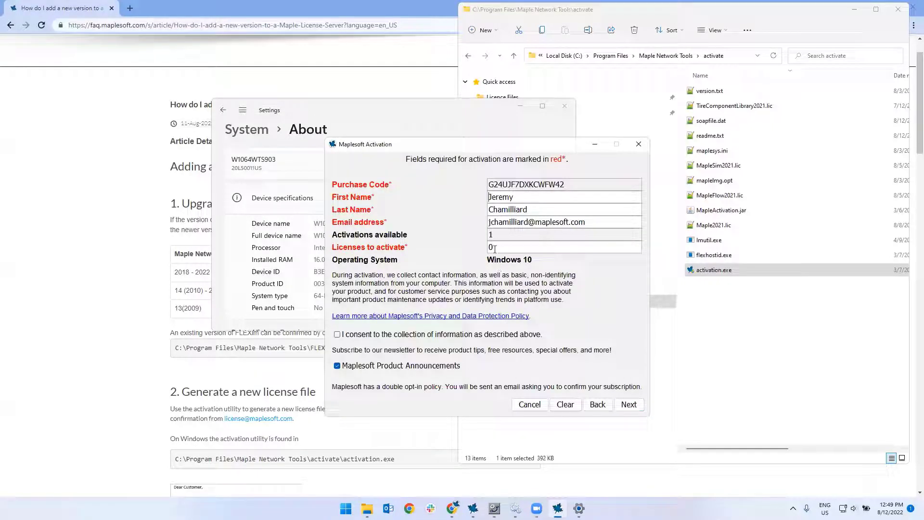
# Set Licenses to activate to 1, consent to the information collection, and complete the activation.
pyautogui.moveTo(494, 247); pyautogui.dragTo(471, 246)
pyautogui.write('1')
pyautogui.click(351, 336)
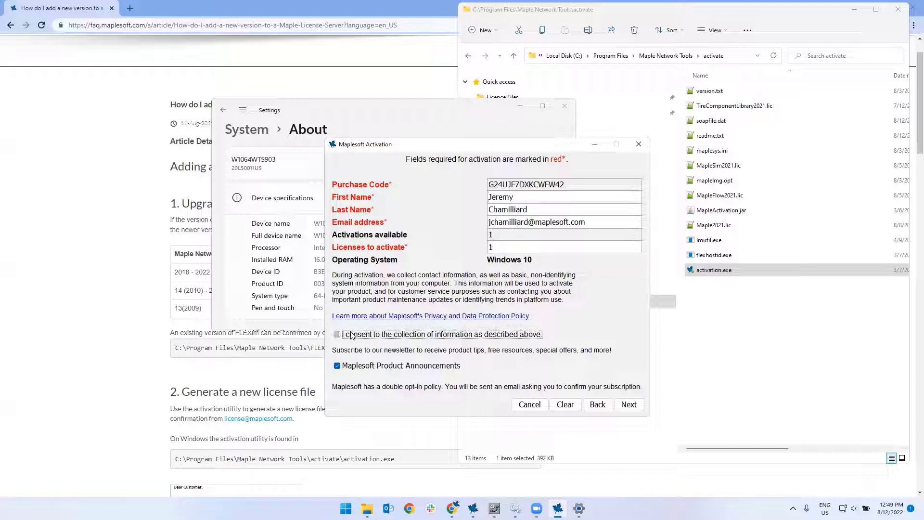
pyautogui.click(628, 405)
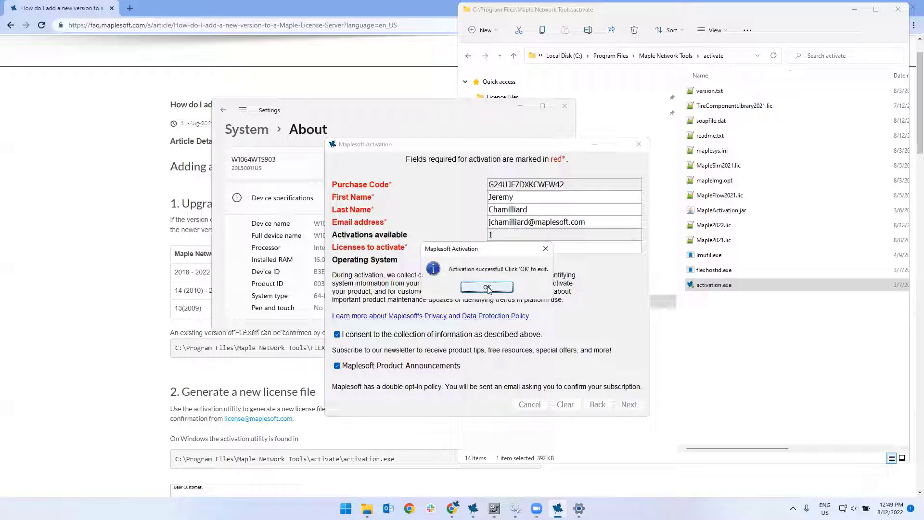
pyautogui.click(487, 288)
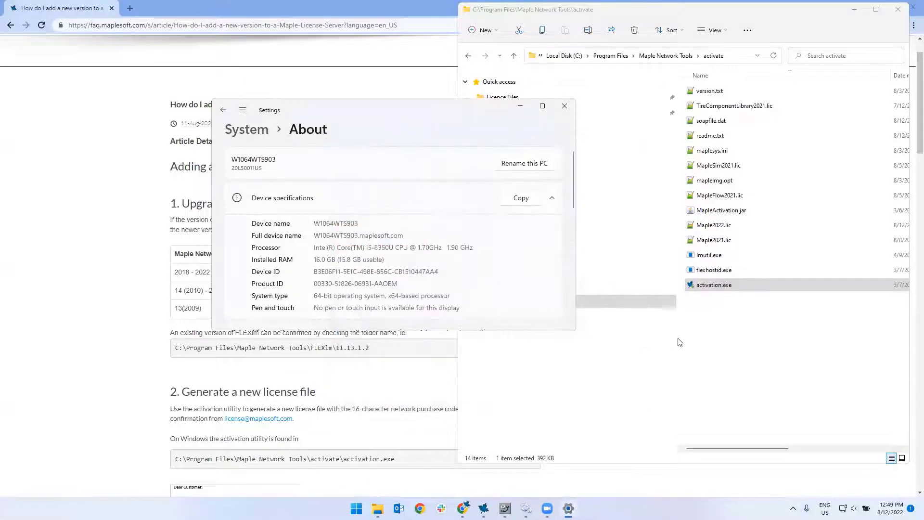
# Open Maple2021.lic from the activate folder and copy PORT=12345 from its VENDOR line.
pyautogui.doubleClick(702, 240)
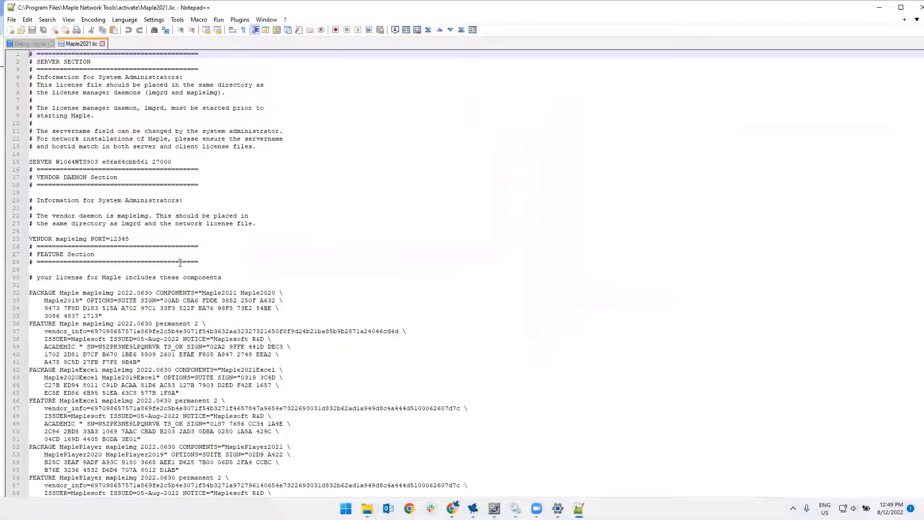
pyautogui.moveTo(90, 238); pyautogui.dragTo(131, 239)
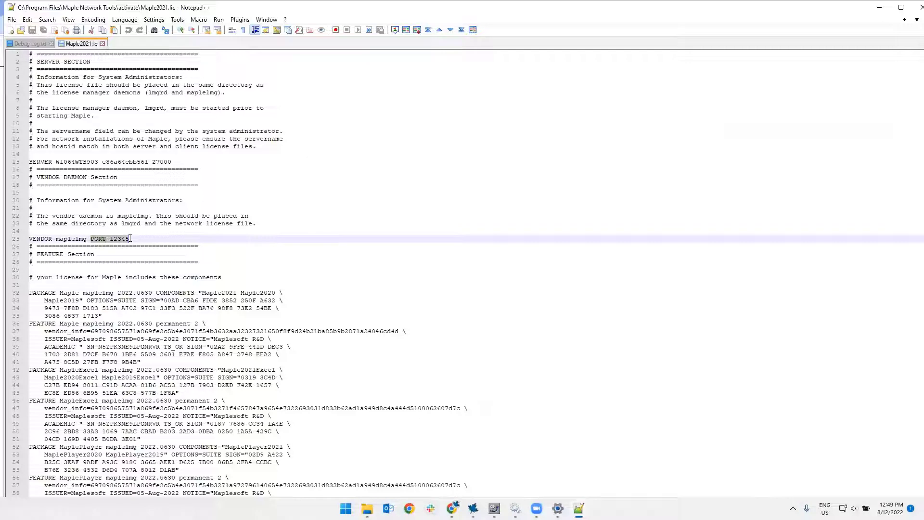
pyautogui.rightClick(123, 240)
pyautogui.click(136, 256)
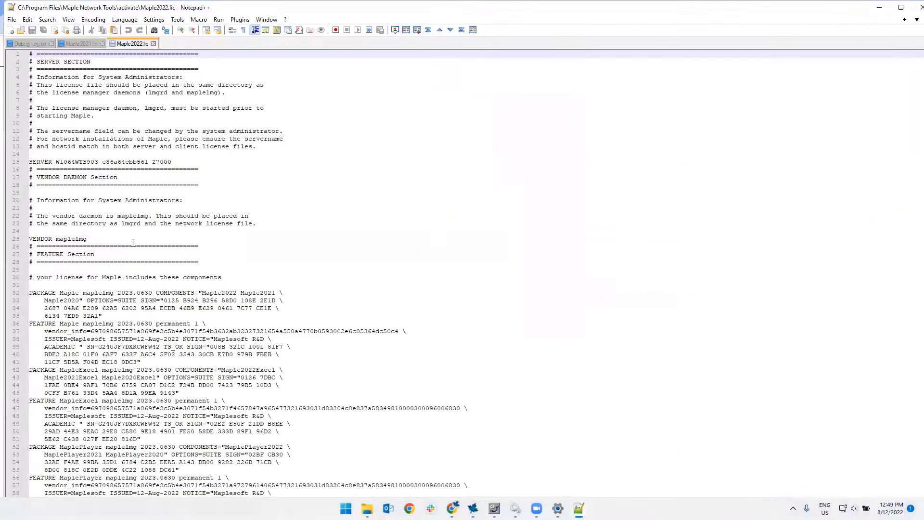
# Add PORT=12345 to the end of the VENDOR maplelmg line in Maple2022.lic, then save and close the editor.
pyautogui.click(106, 241)
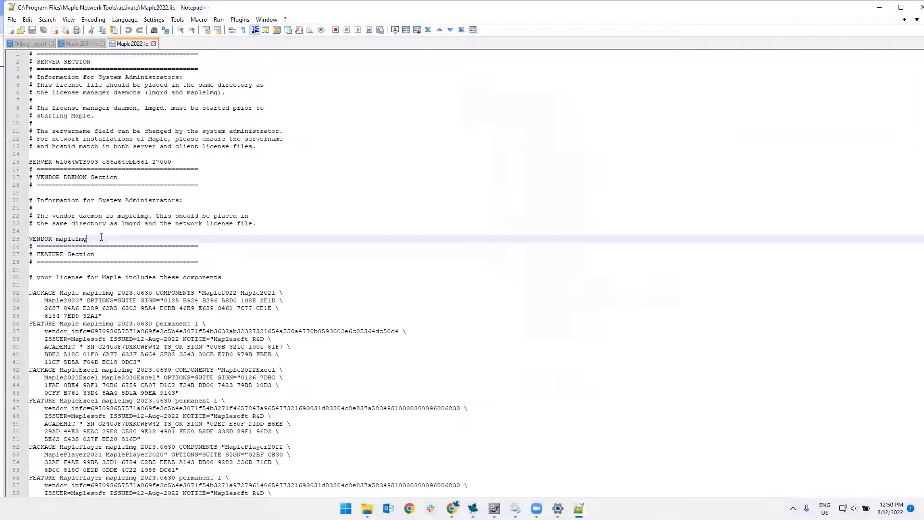
pyautogui.rightClick(101, 239)
pyautogui.click(125, 264)
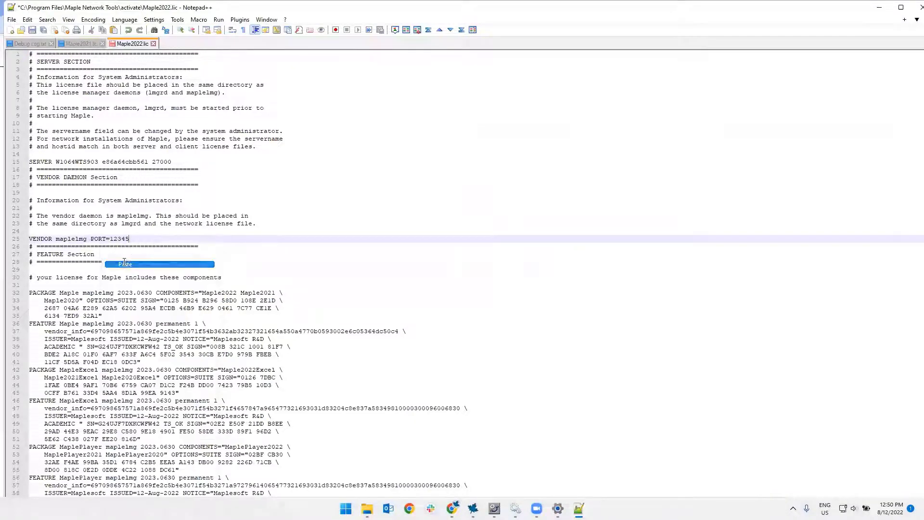
pyautogui.click(32, 29)
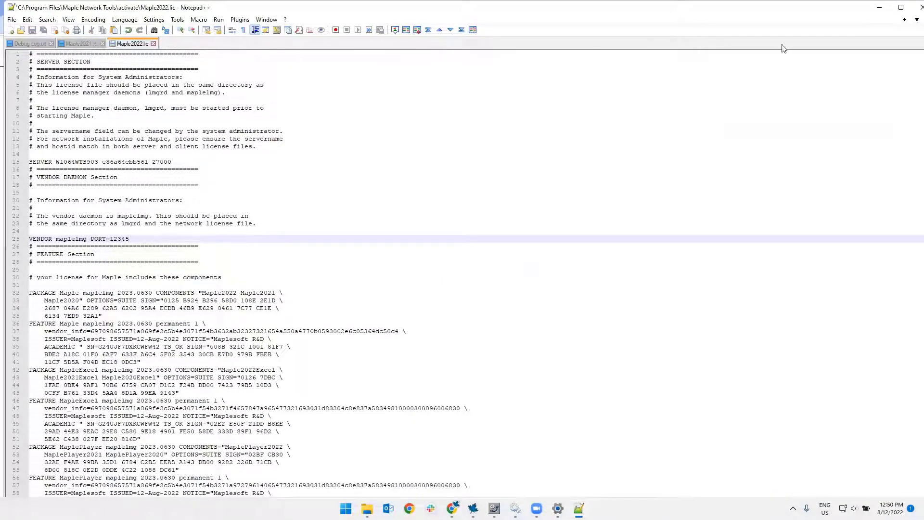
pyautogui.click(915, 7)
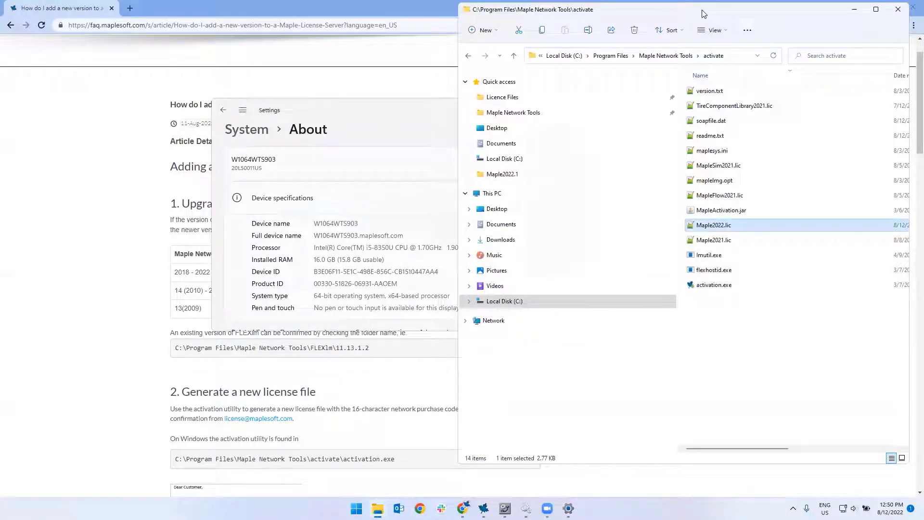
# Bring up the Licence Files folder window and launch LMTools11.13.1.2, allowing it to make changes to the device.
pyautogui.moveTo(377, 508)
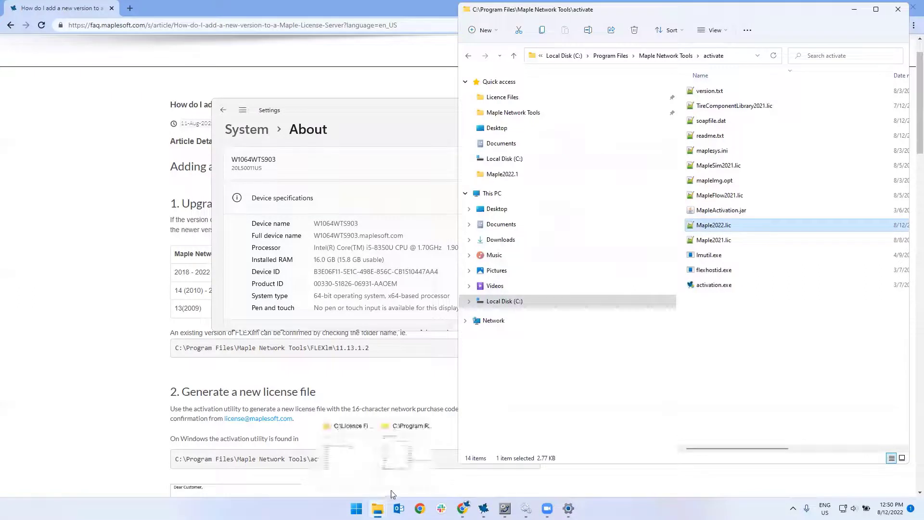
pyautogui.click(363, 467)
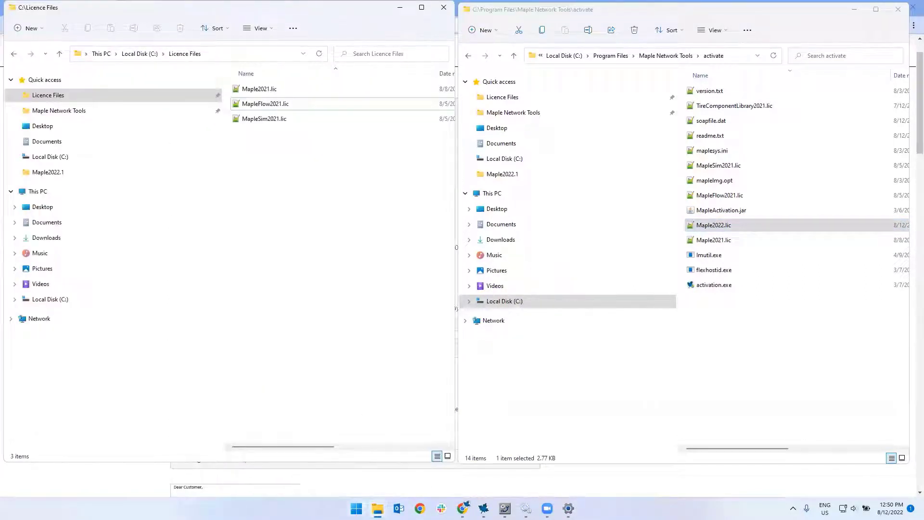
pyautogui.click(356, 508)
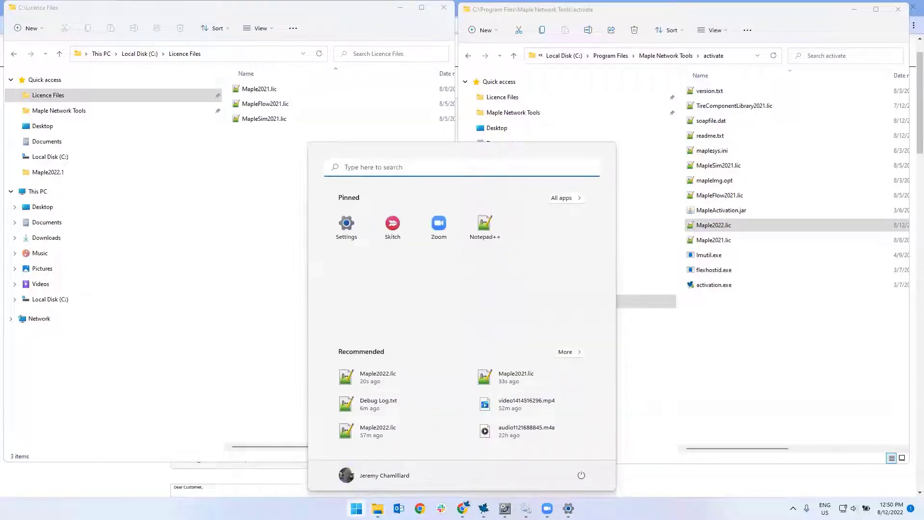
pyautogui.write('lm')
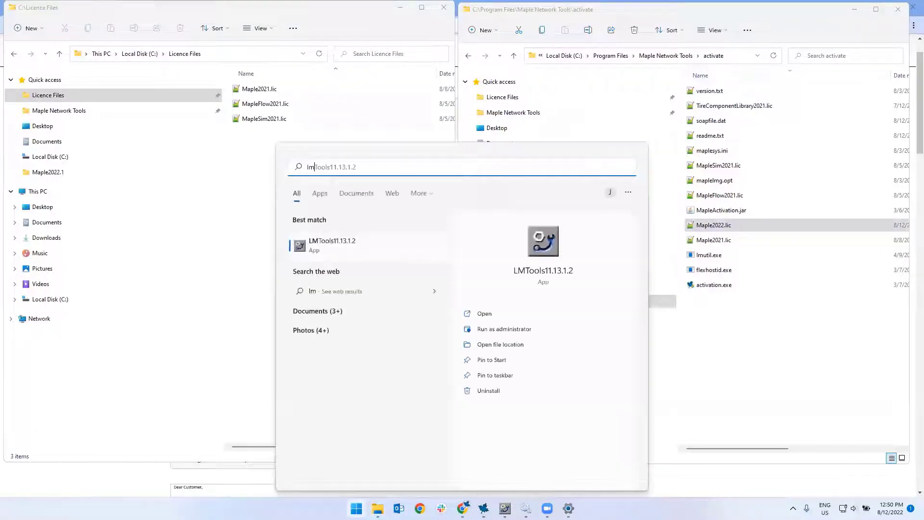
pyautogui.click(344, 256)
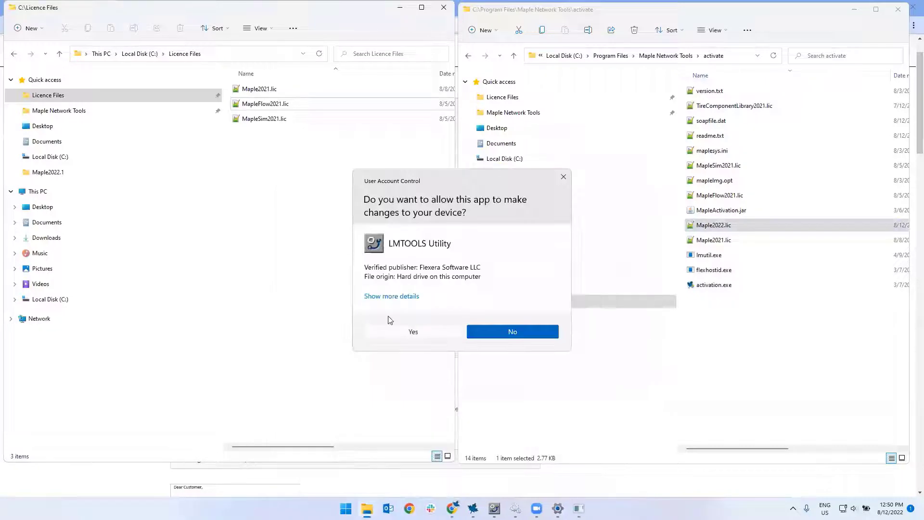
pyautogui.click(412, 331)
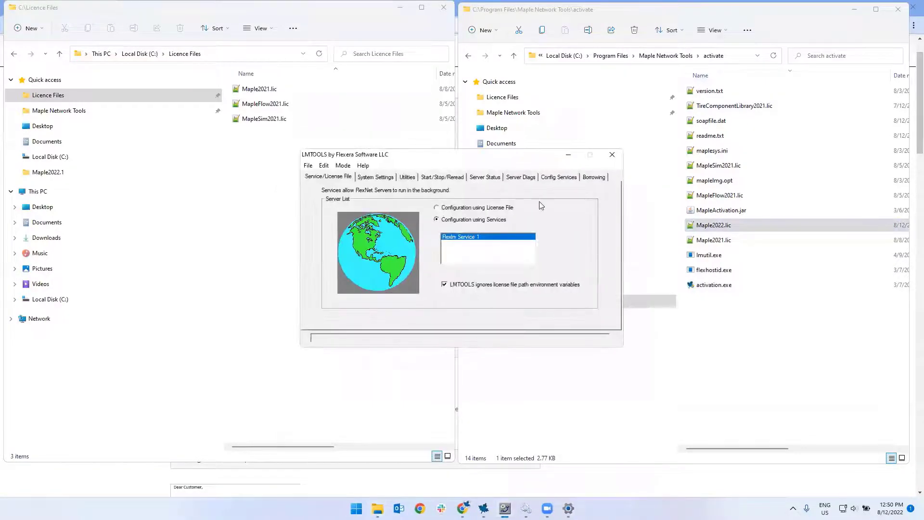
# Check the license file path in the Flexlm Service 1 configuration against the location of the Licence Files folder window.
pyautogui.click(560, 179)
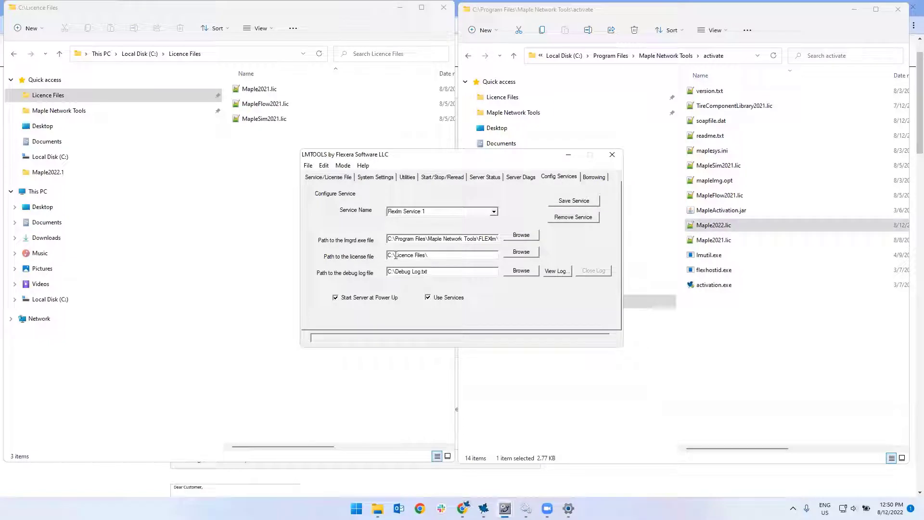
pyautogui.moveTo(434, 254); pyautogui.dragTo(375, 257)
pyautogui.click(226, 55)
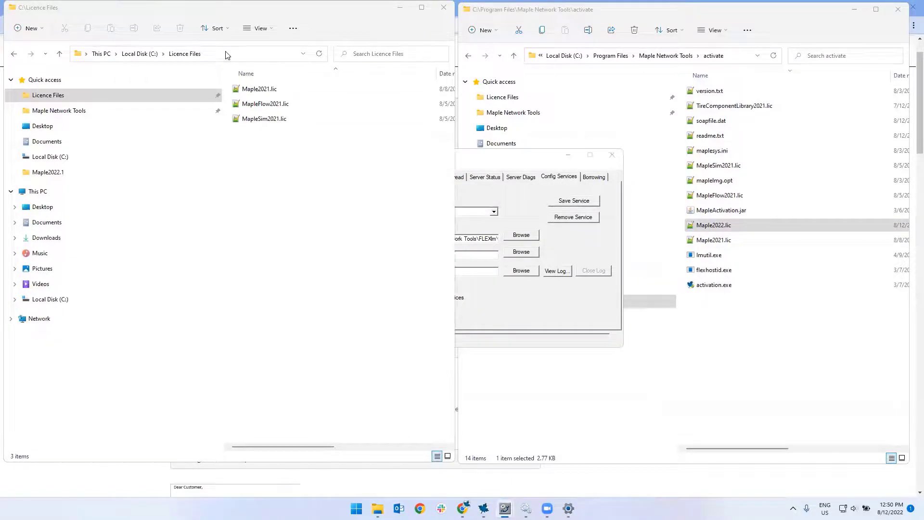
pyautogui.click(227, 53)
pyautogui.click(276, 151)
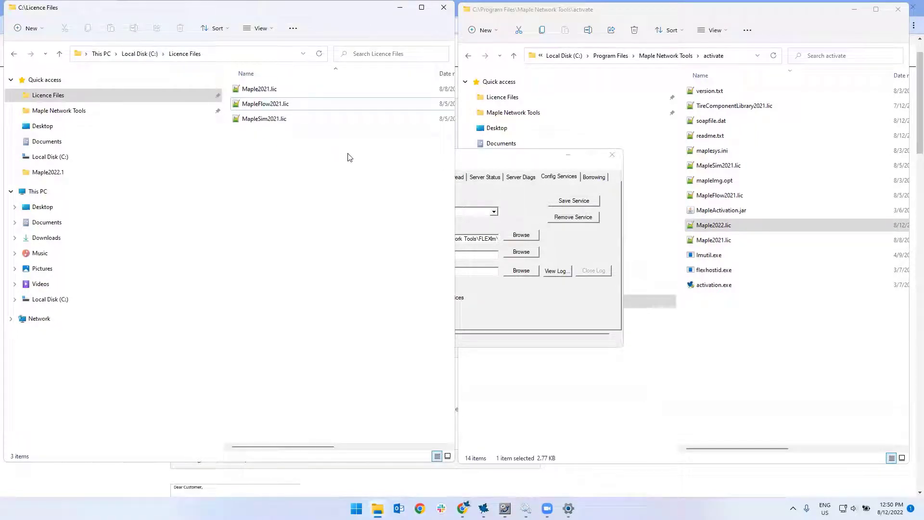
# Move Maple2022.lic from the activate folder into C:\Licence Files and delete Maple2021.lic from that destination folder.
pyautogui.click(726, 226)
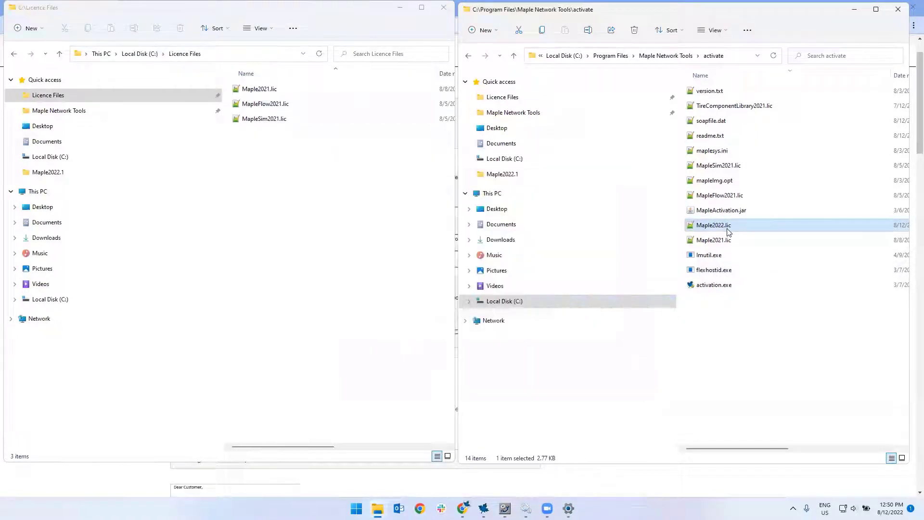
pyautogui.moveTo(728, 232); pyautogui.dragTo(277, 205)
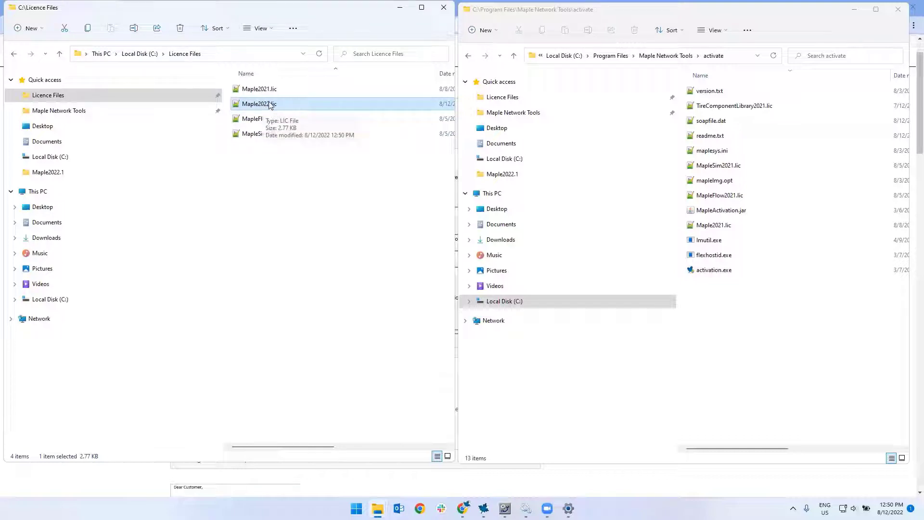
pyautogui.click(246, 92)
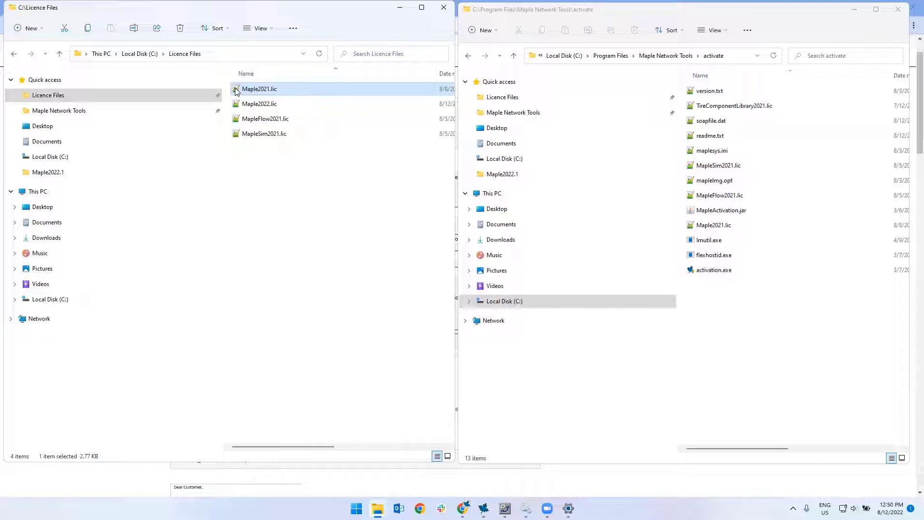
pyautogui.rightClick(235, 90)
pyautogui.click(285, 220)
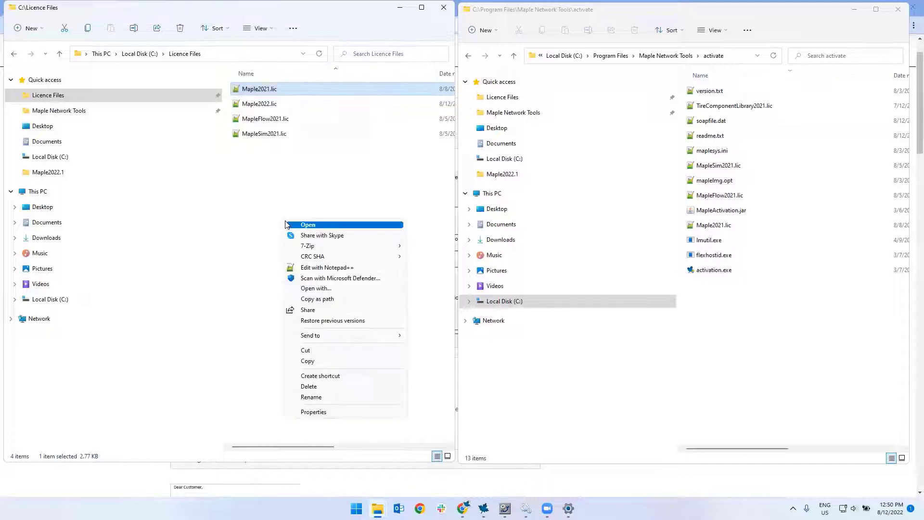
pyautogui.click(325, 385)
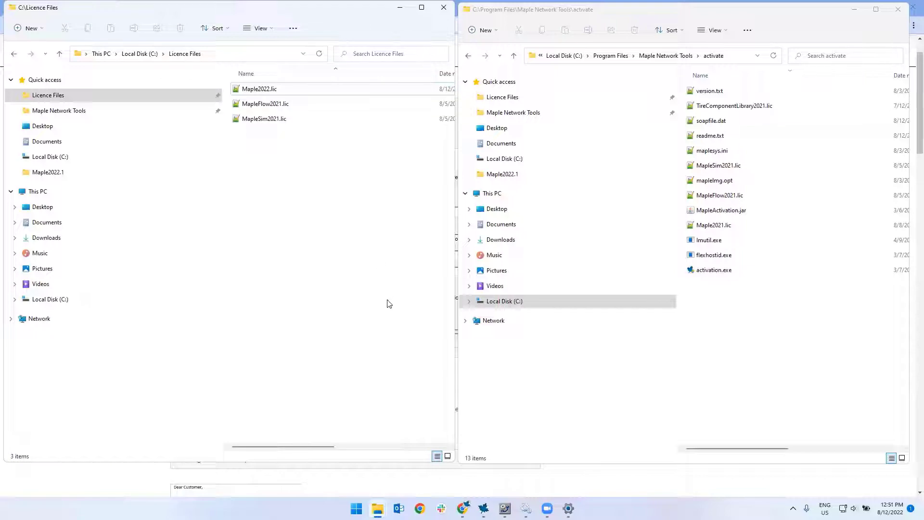
# Consult the article's Restart the License Server section and stop the server in LMTOOLS with Force Server Shutdown enabled.
pyautogui.click(600, 489)
pyautogui.scroll(-10, 352, 386)
pyautogui.scroll(-8, 350, 387)
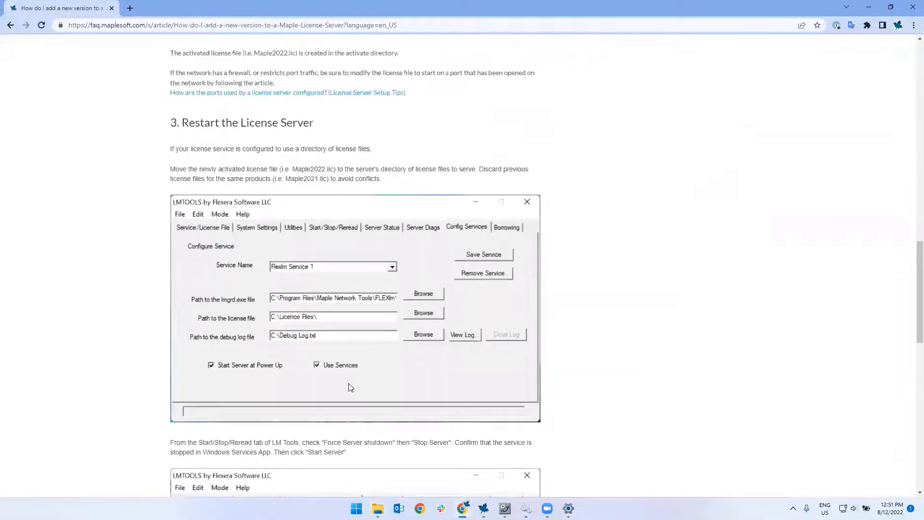
pyautogui.scroll(-1, 351, 388)
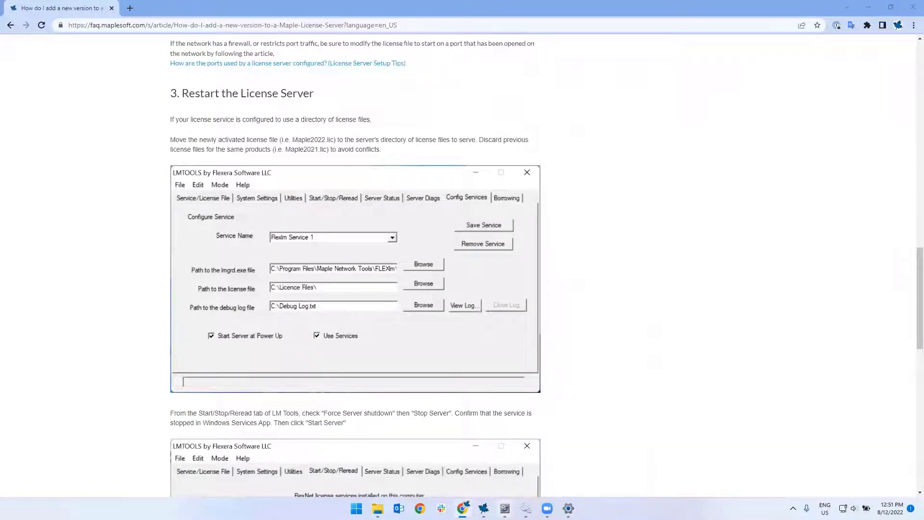
pyautogui.moveTo(505, 508)
pyautogui.click(607, 465)
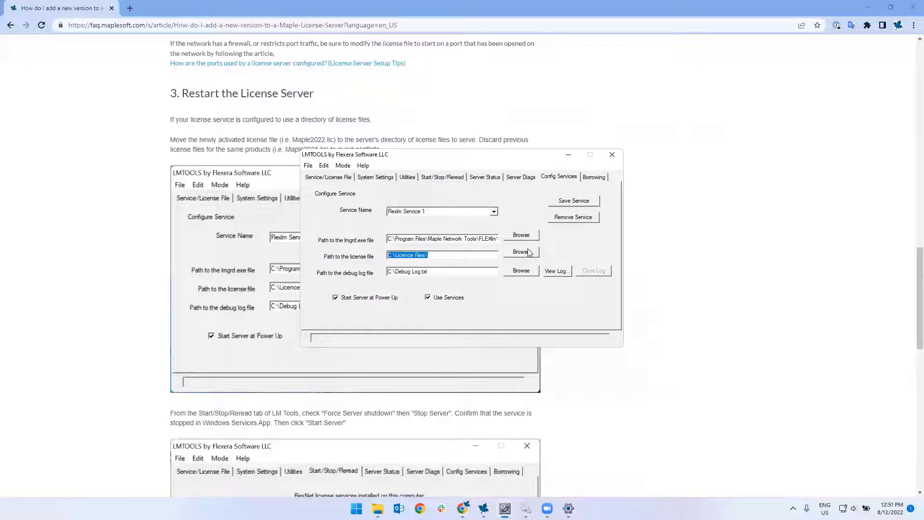
pyautogui.click(451, 178)
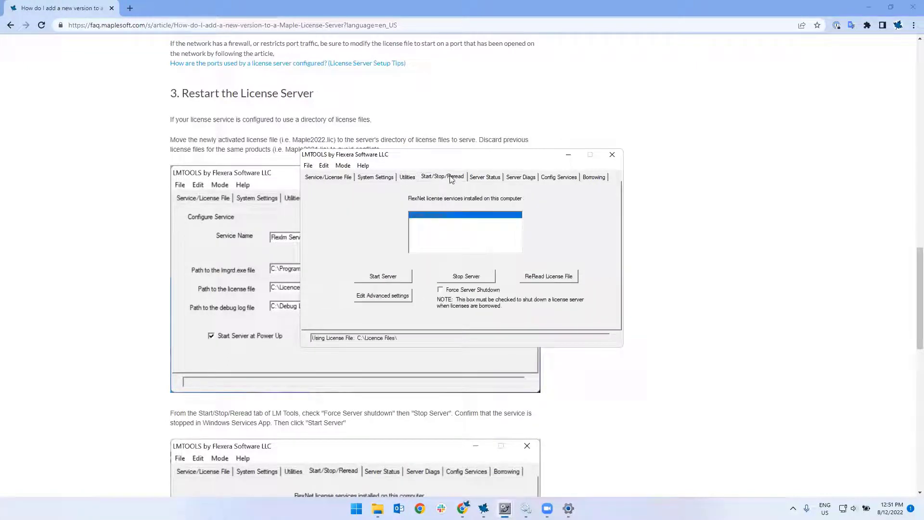
pyautogui.click(452, 290)
pyautogui.click(455, 278)
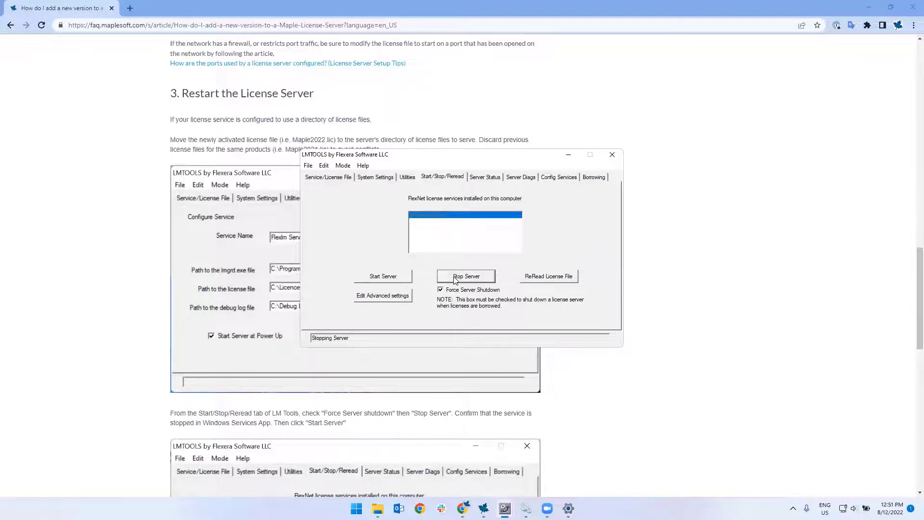
pyautogui.moveTo(385, 340); pyautogui.dragTo(311, 340)
# Open the Windows Services app, find Flexlm Service 1 and stop it.
pyautogui.click(356, 509)
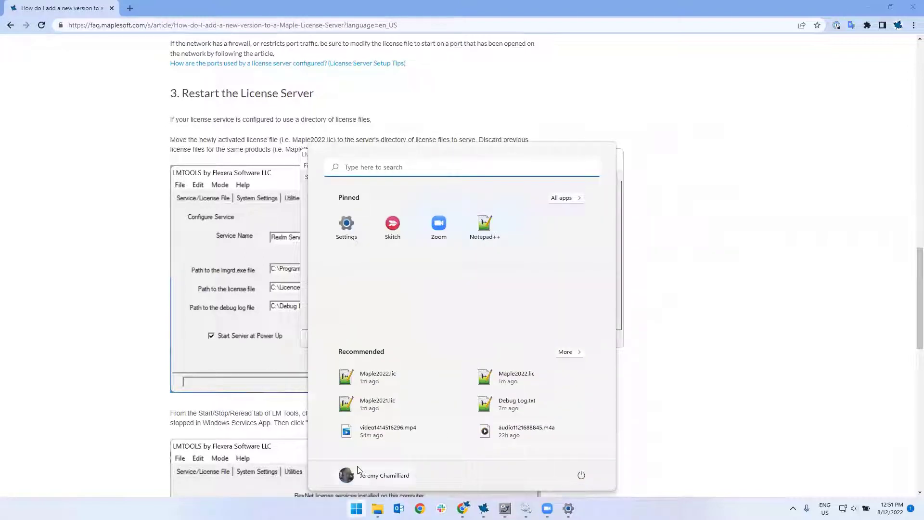
pyautogui.write('ser')
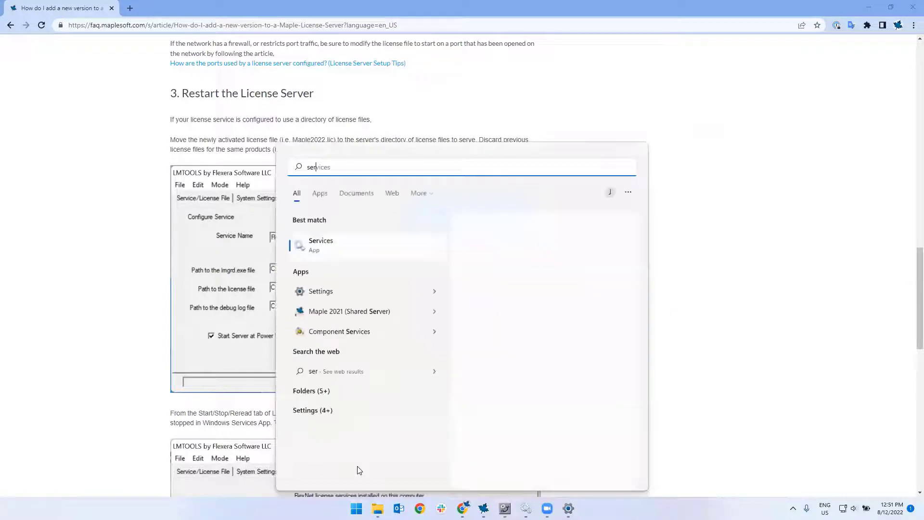
pyautogui.click(326, 243)
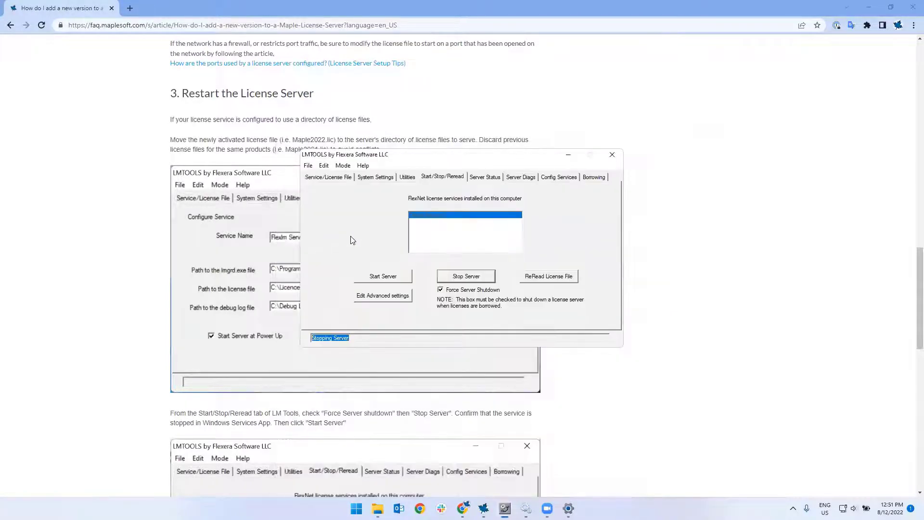
pyautogui.click(411, 176)
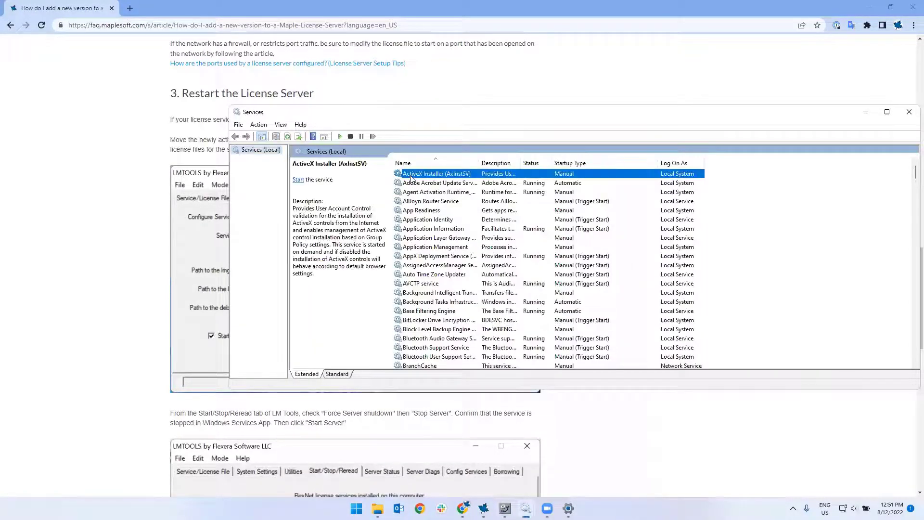
pyautogui.write('fl')
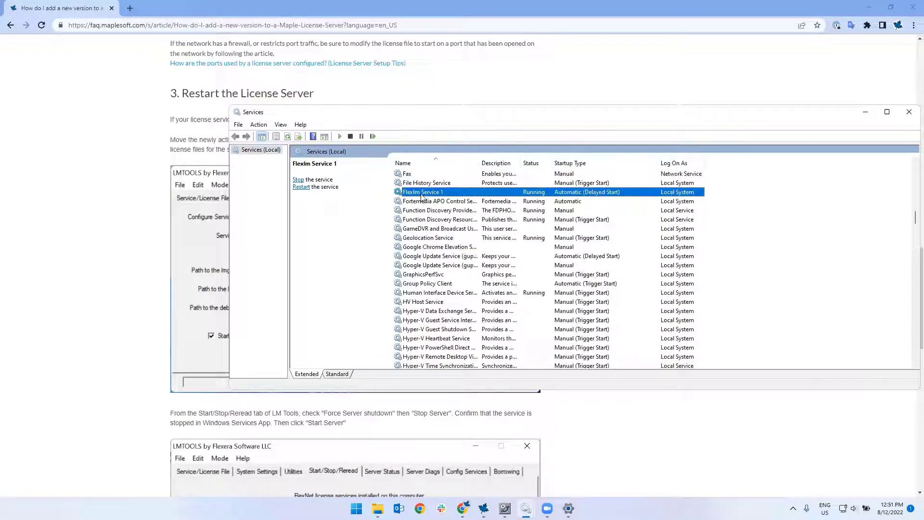
pyautogui.rightClick(421, 194)
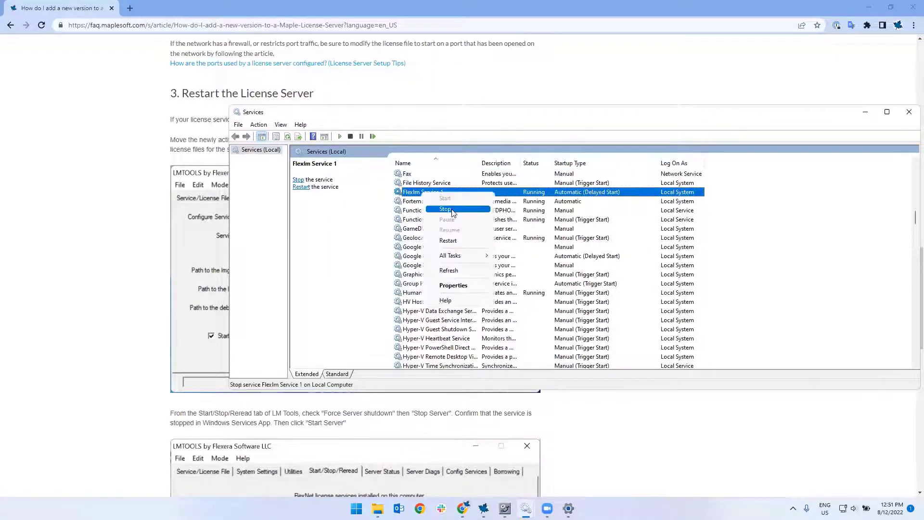
pyautogui.click(452, 209)
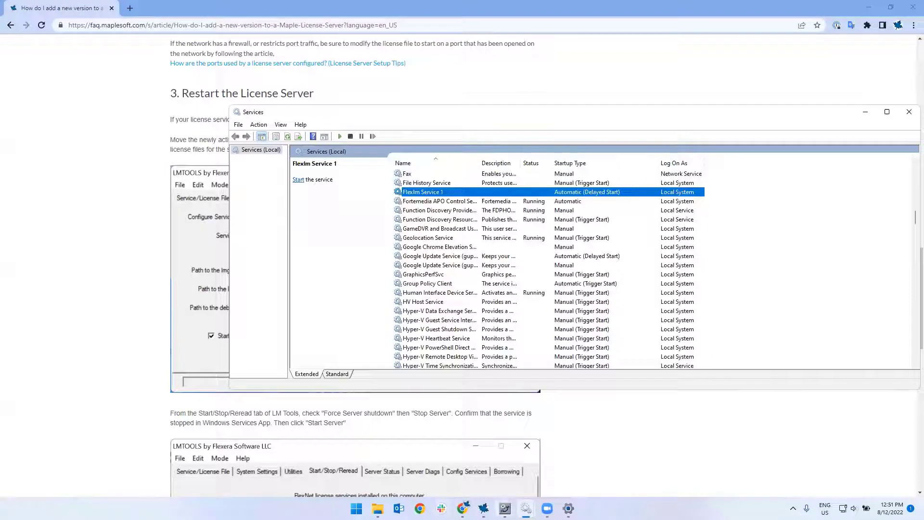
# Return to LMTOOLS and start the license server.
pyautogui.moveTo(504, 509)
pyautogui.click(594, 459)
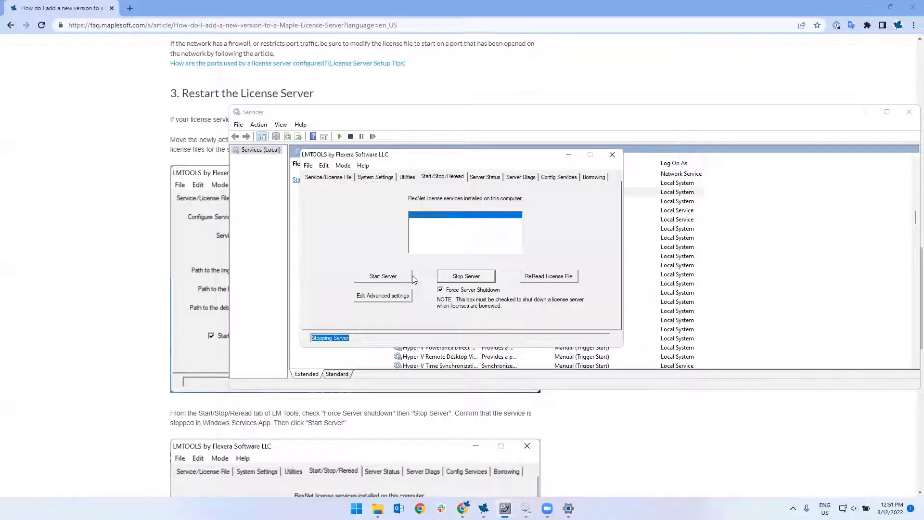
pyautogui.click(385, 274)
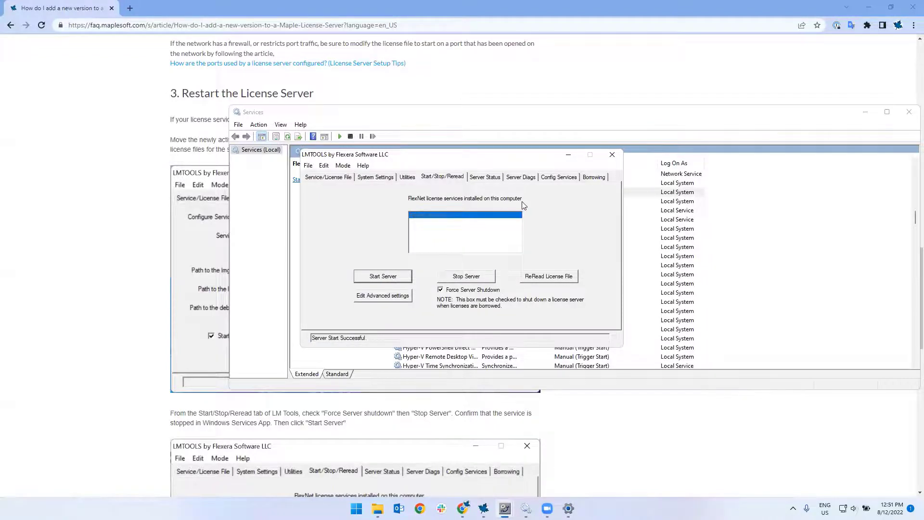
# Look up the debug log path in the LMTOOLS service configuration and open Debug Log.txt from the C: drive.
pyautogui.click(559, 178)
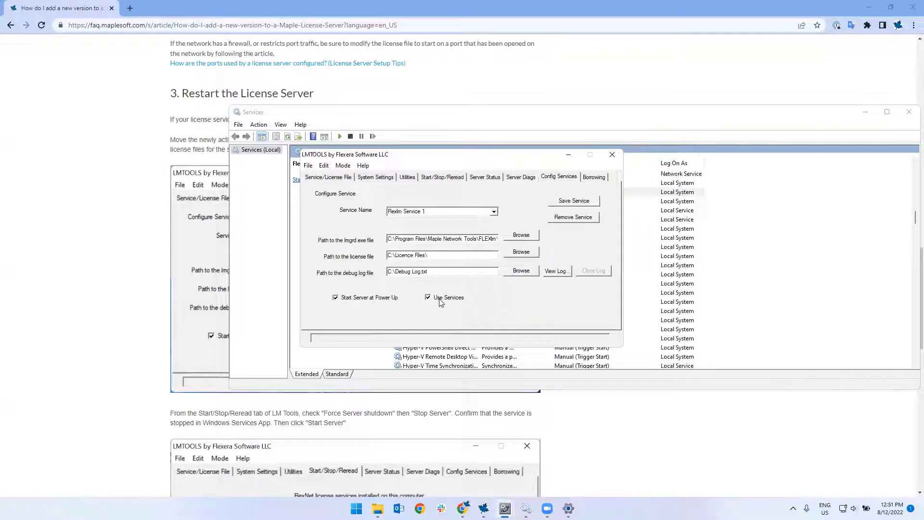
pyautogui.moveTo(453, 272); pyautogui.dragTo(382, 271)
pyautogui.moveTo(377, 508)
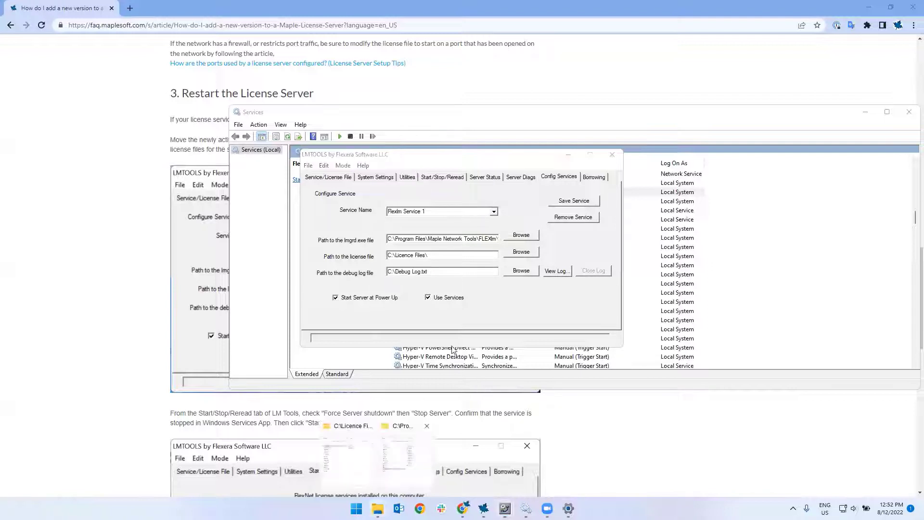
pyautogui.click(396, 463)
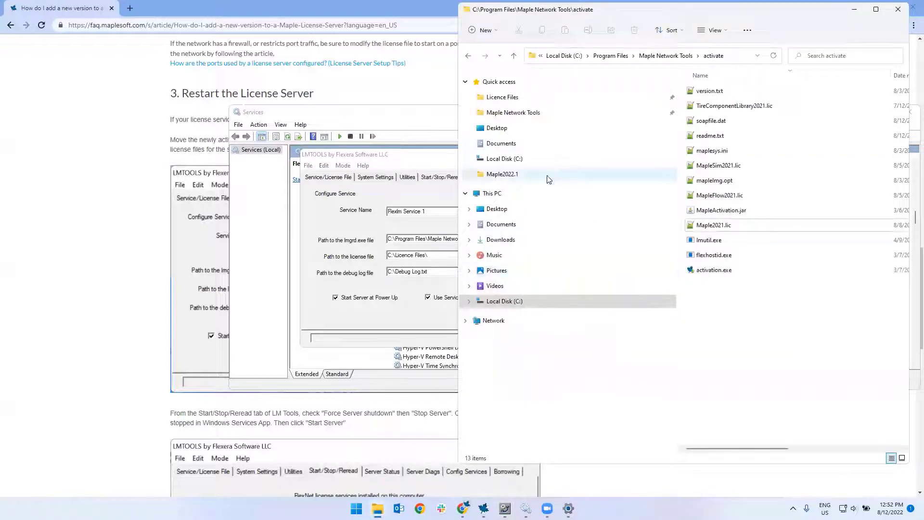
pyautogui.click(503, 159)
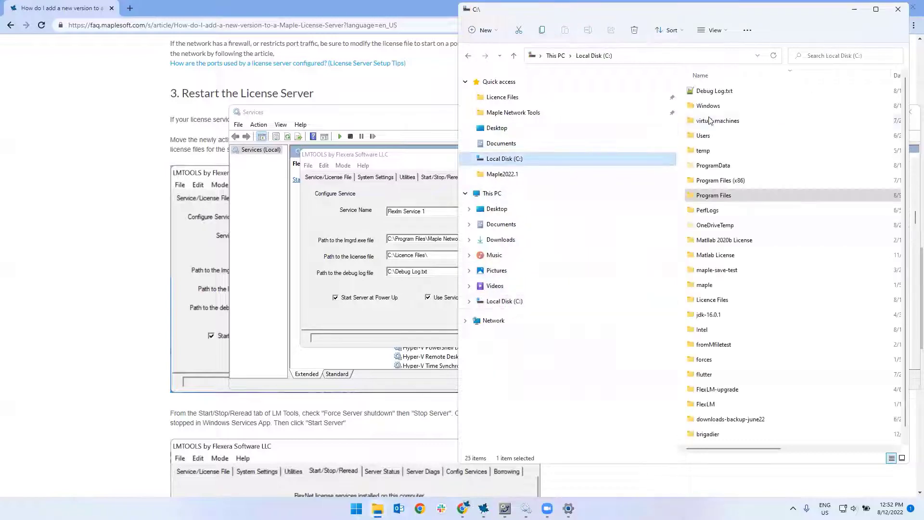
pyautogui.doubleClick(715, 91)
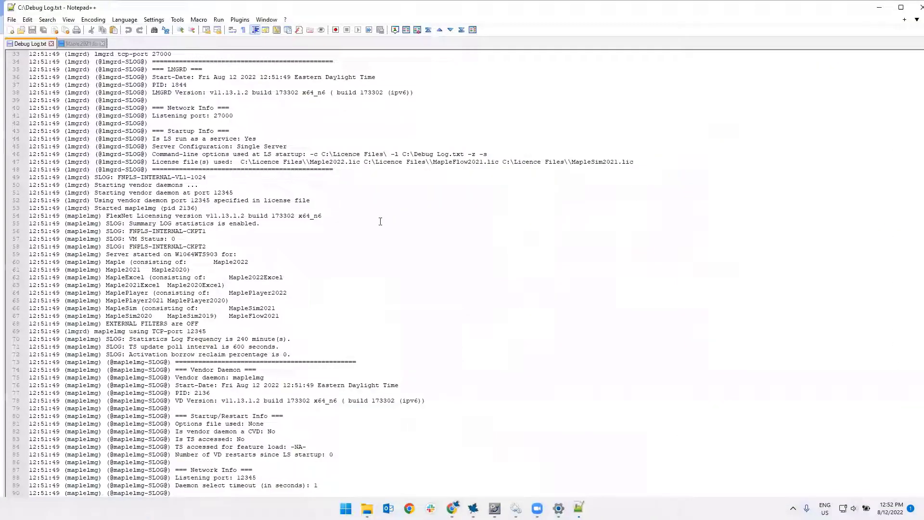
# Examine the log's server startup entries and highlight the versions listed for the Maple product.
pyautogui.scroll(-1, 360, 223)
pyautogui.scroll(-1, 360, 223)
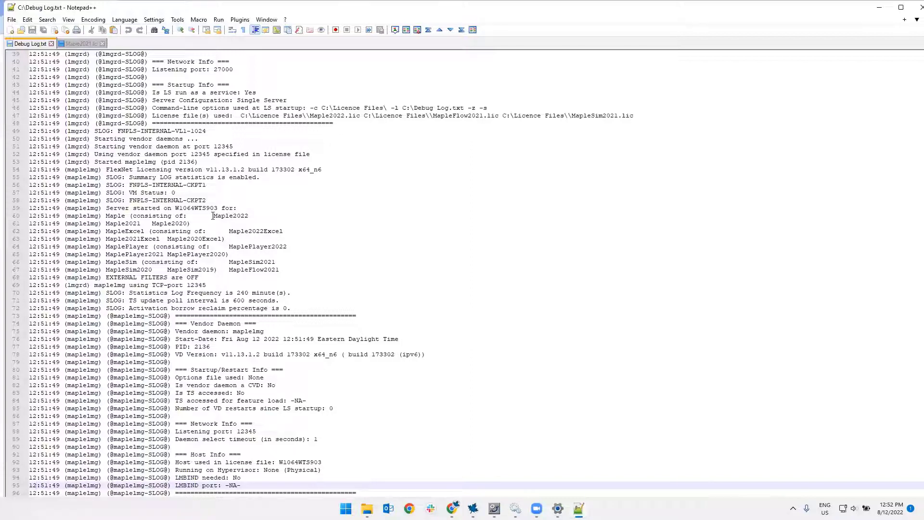
pyautogui.moveTo(214, 215); pyautogui.dragTo(194, 226)
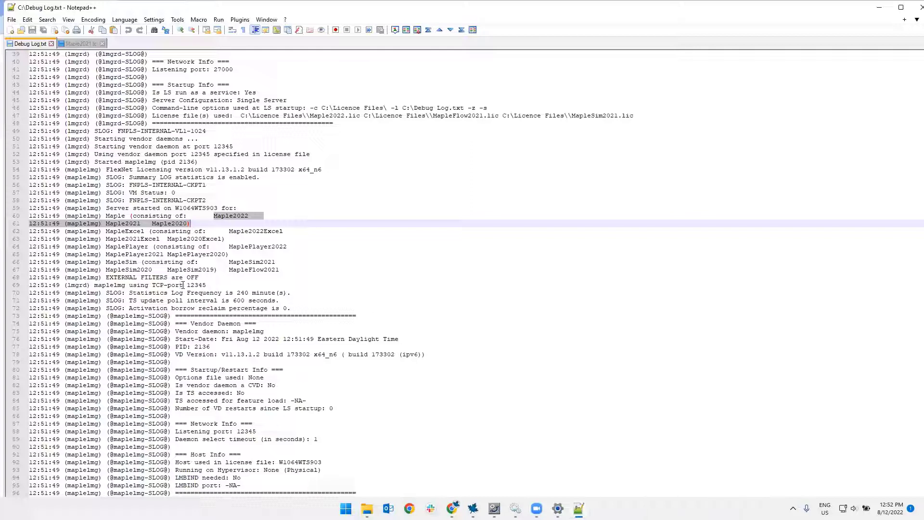
# Check the debug log for the ports in use, highlighting the maplelmg vendor daemon's TCP port and the lmgrd TCP port.
pyautogui.moveTo(186, 285); pyautogui.dragTo(208, 284)
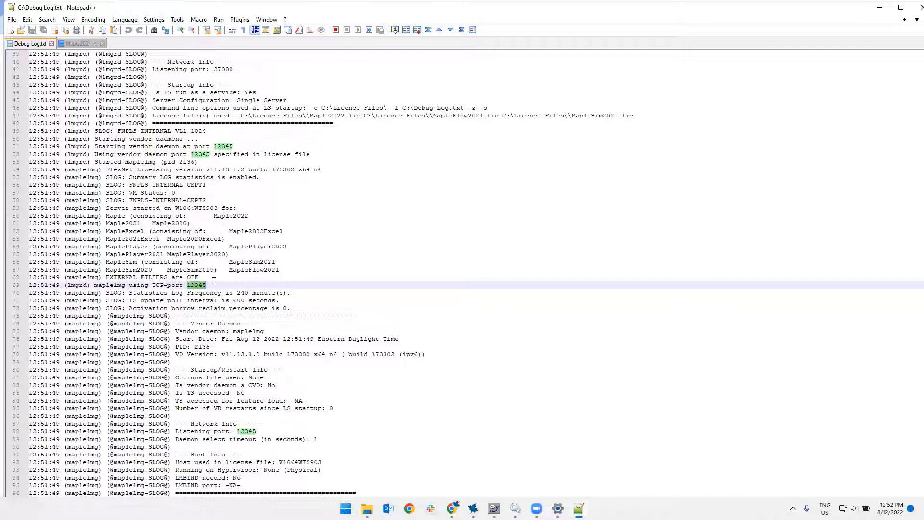
pyautogui.scroll(7, 214, 281)
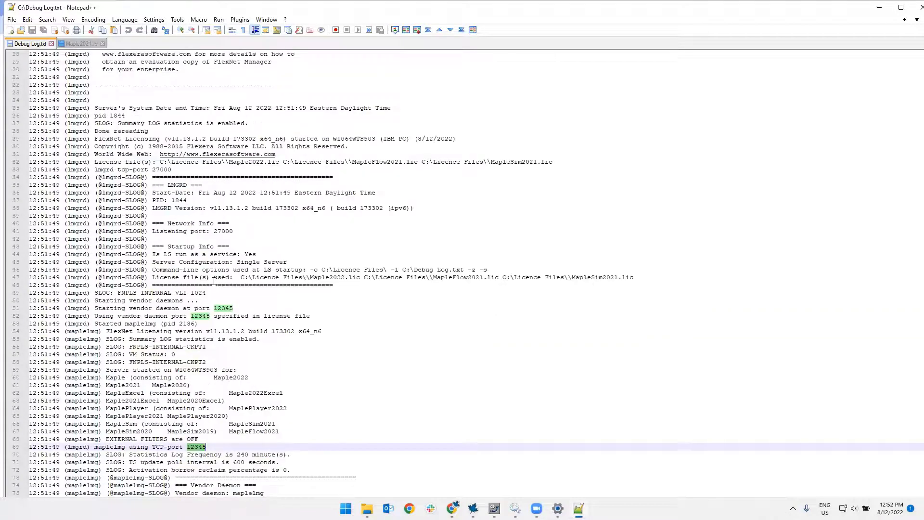
pyautogui.scroll(1, 214, 280)
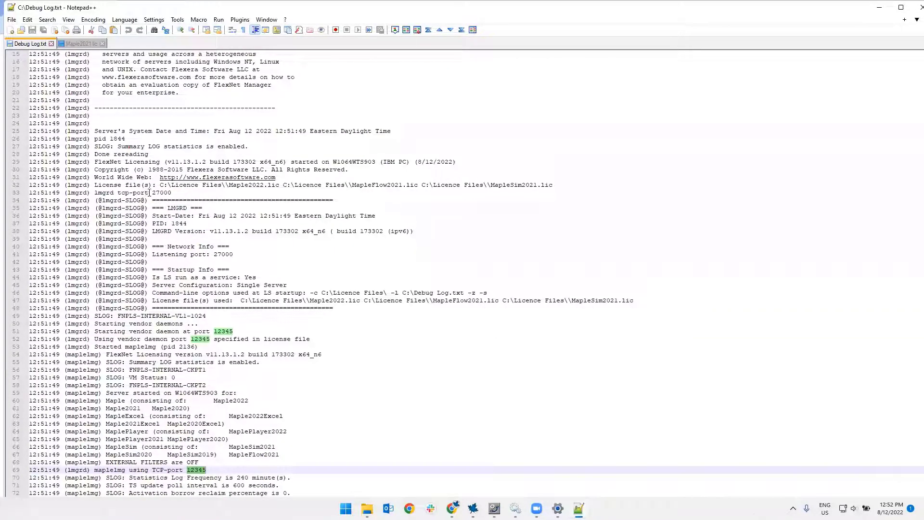
pyautogui.moveTo(152, 193); pyautogui.dragTo(174, 192)
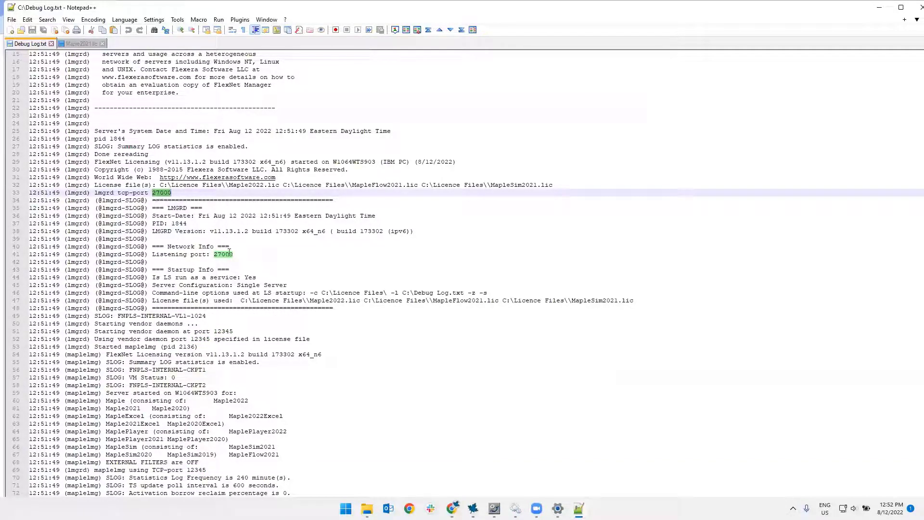
pyautogui.scroll(-8, 306, 268)
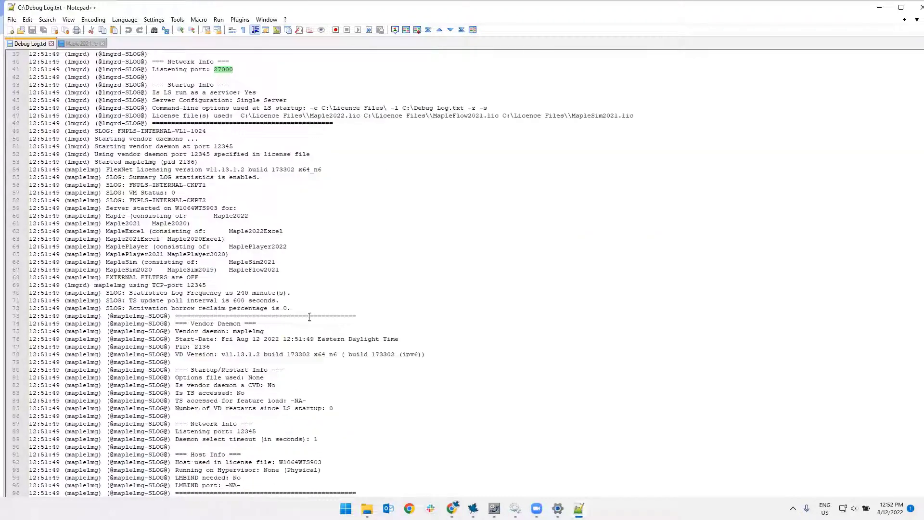
pyautogui.scroll(5, 269, 292)
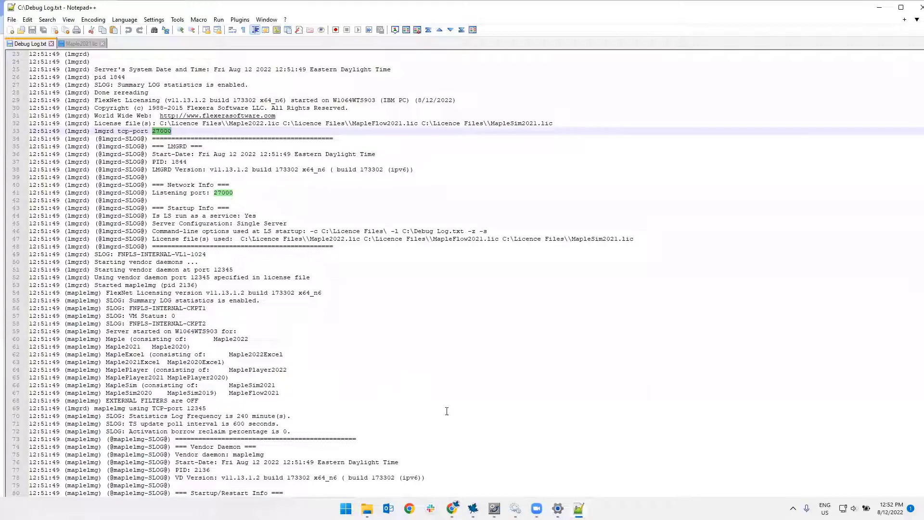
pyautogui.moveTo(494, 508)
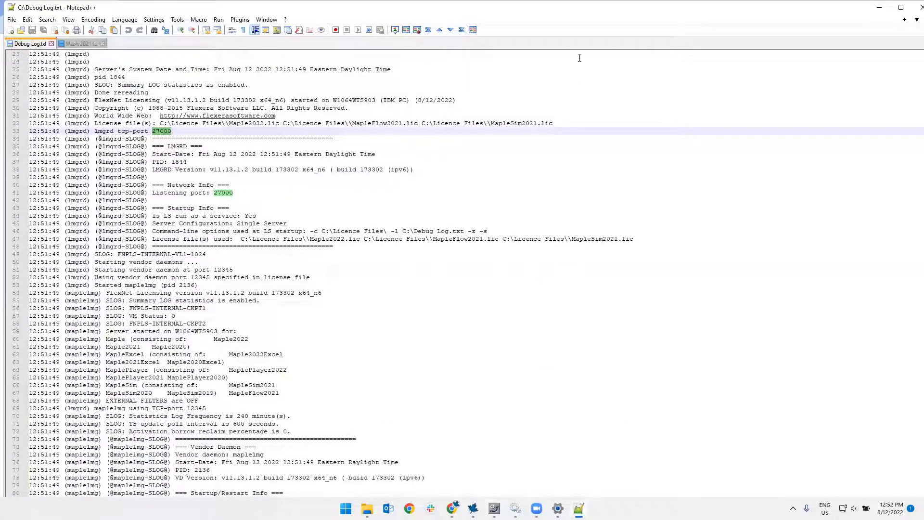